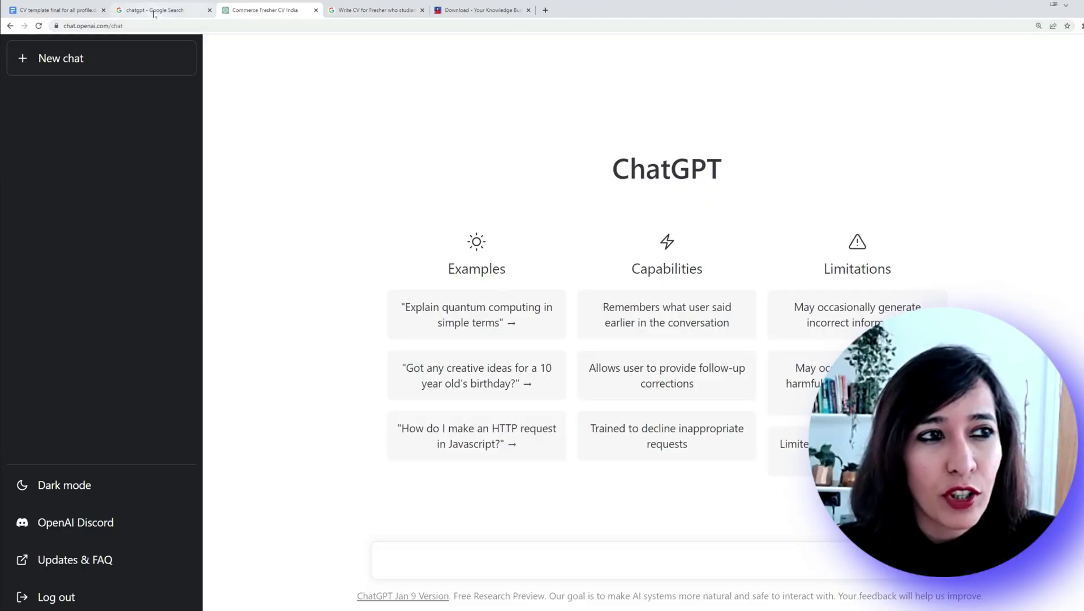
Move from the Google results for 'chatgpt' to the ChatGPT site
{"action": "left_click", "coordinate": [155, 11]}
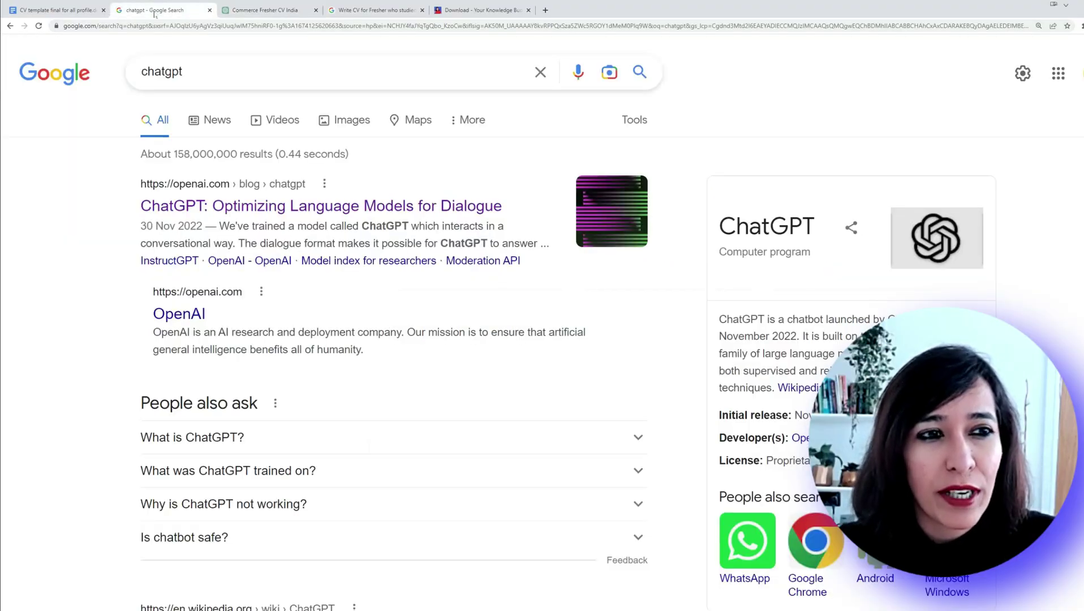
{"action": "left_click", "coordinate": [257, 17]}
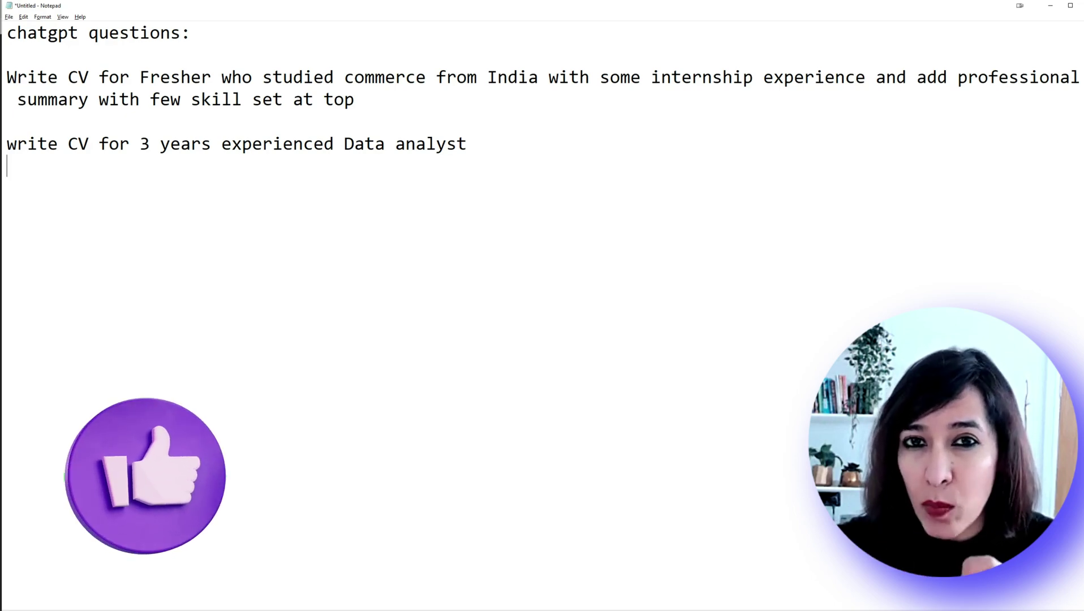
Copy the fresher commerce CV prompt from Notepad and return to the empty ChatGPT chat
{"action": "left_click_drag", "start_coordinate": [7, 77], "coordinate": [368, 101]}
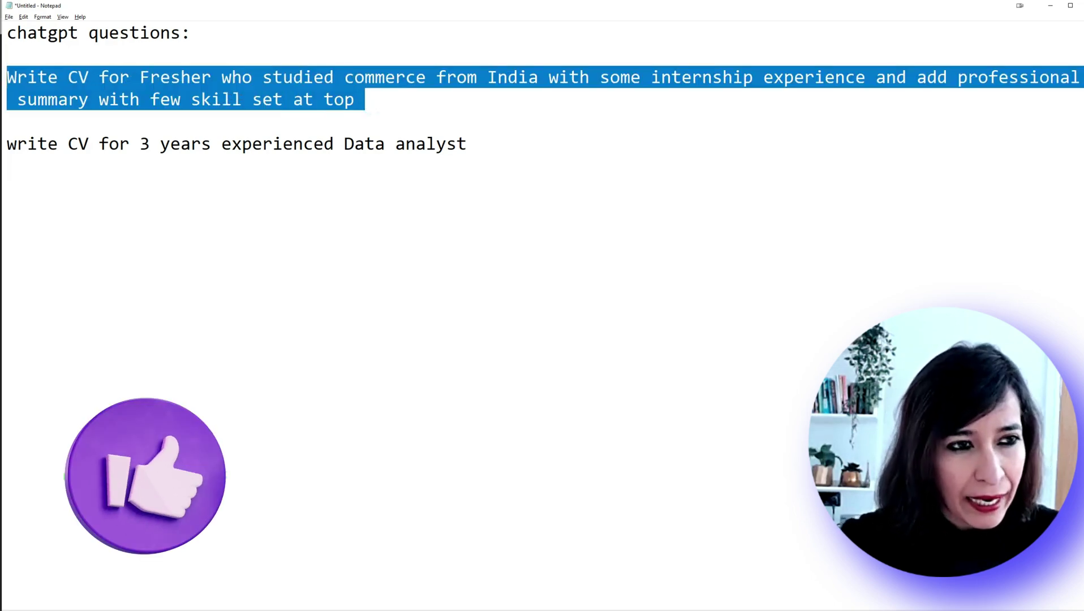
{"action": "key", "text": "alt+Tab"}
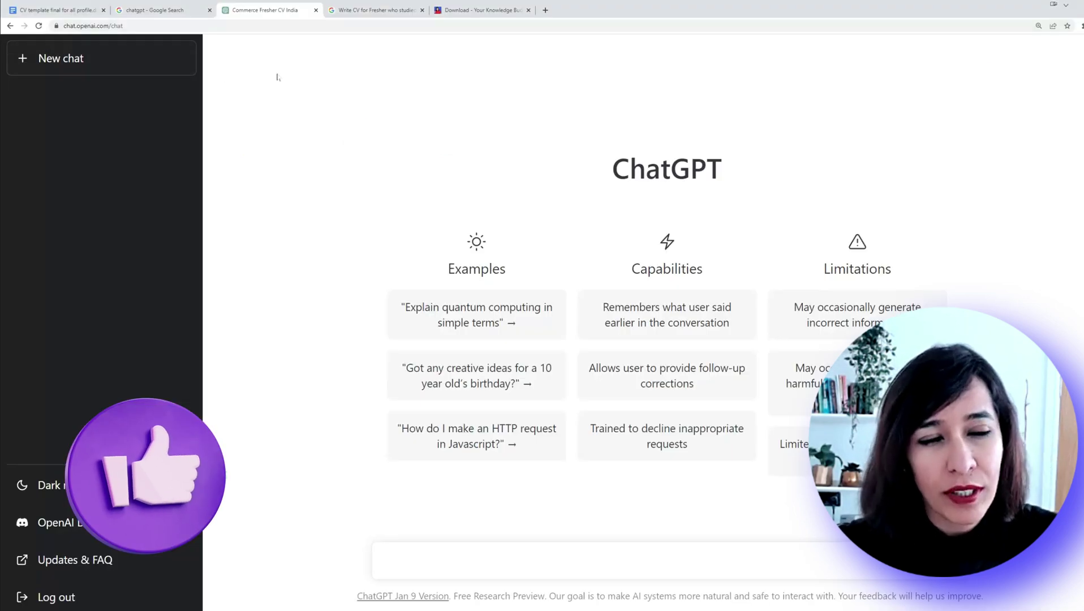
{"action": "left_click", "coordinate": [364, 12]}
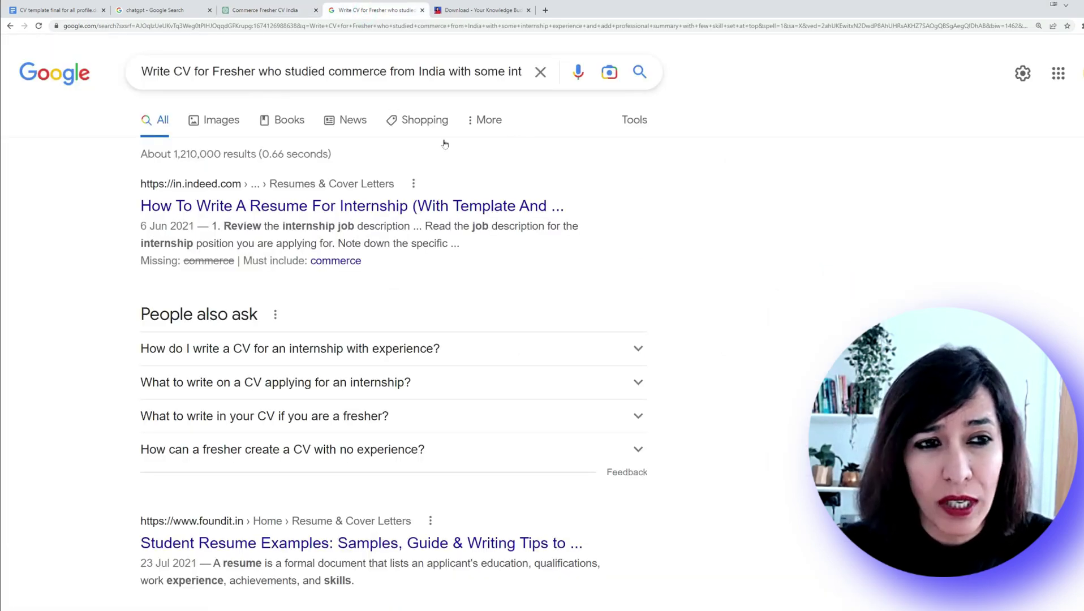
{"action": "scroll", "coordinate": [393, 339], "scroll_direction": "down", "scroll_amount": 15}
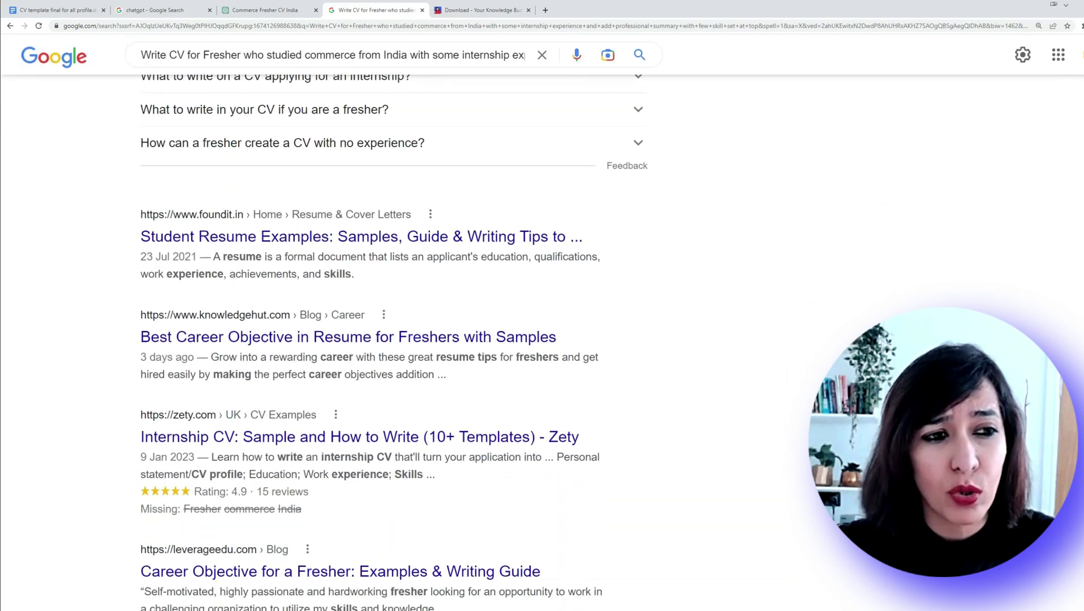
{"action": "scroll", "coordinate": [1051, 206], "scroll_direction": "down", "scroll_amount": 10}
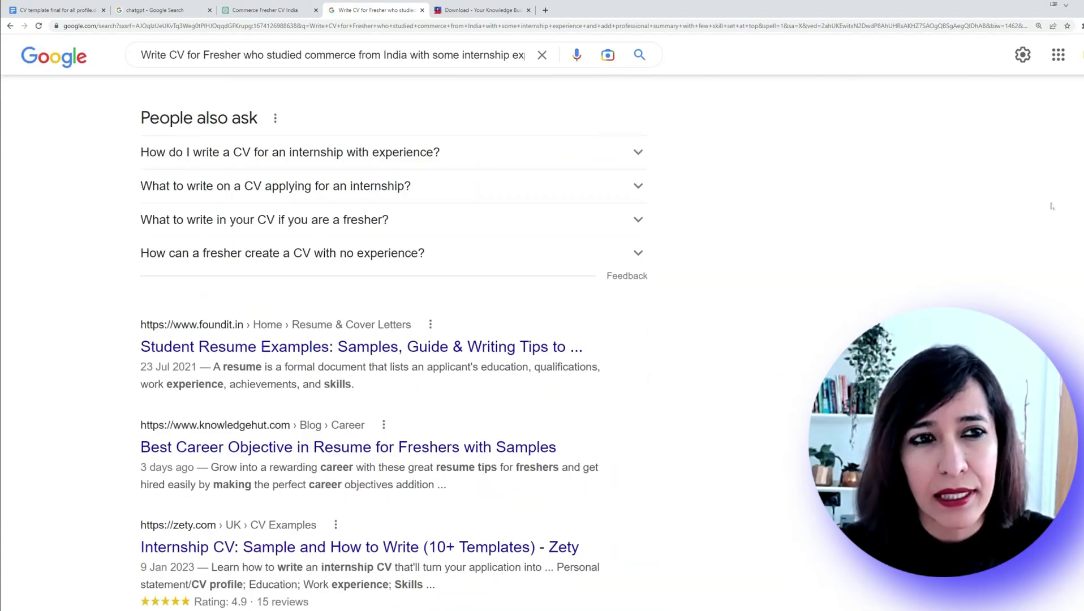
{"action": "left_click", "coordinate": [272, 13]}
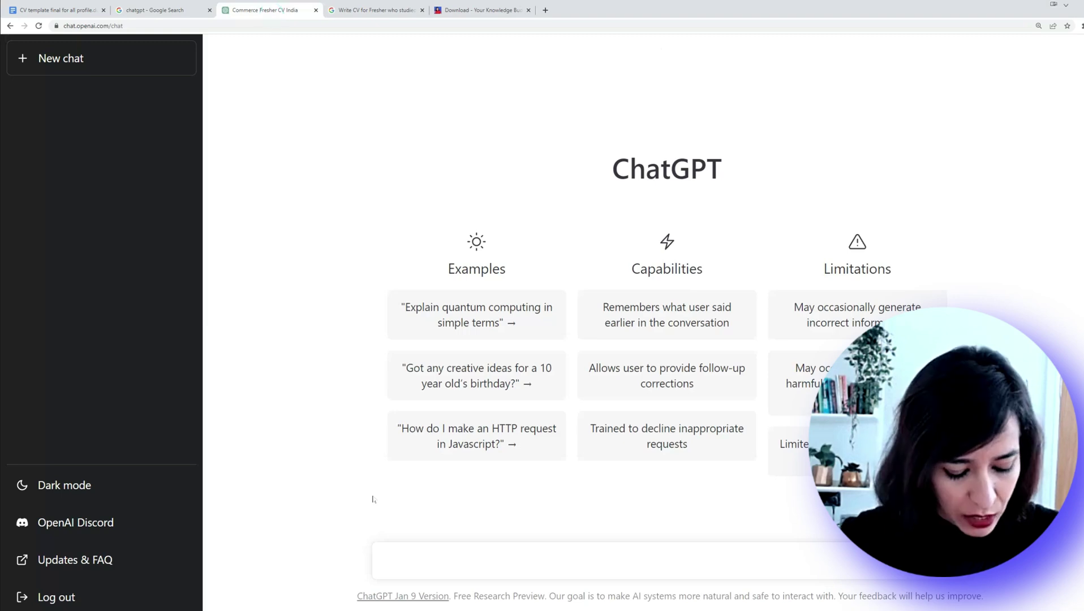
Send the fresher commerce CV prompt and read through the generated 'CV for Commerce Graduate'
{"action": "type", "text": "Write CV for Fresher who studied commerce from India with some internship experience and professional summary with few skill set at top"}
{"action": "key", "text": "Return"}
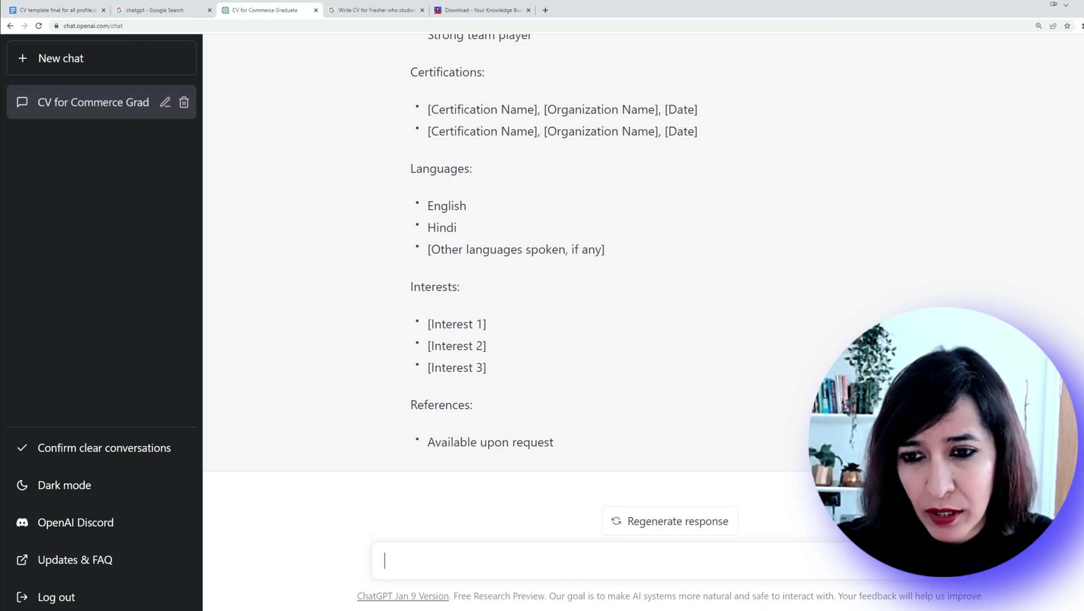
{"action": "scroll", "coordinate": [611, 283], "scroll_direction": "up", "scroll_amount": 5}
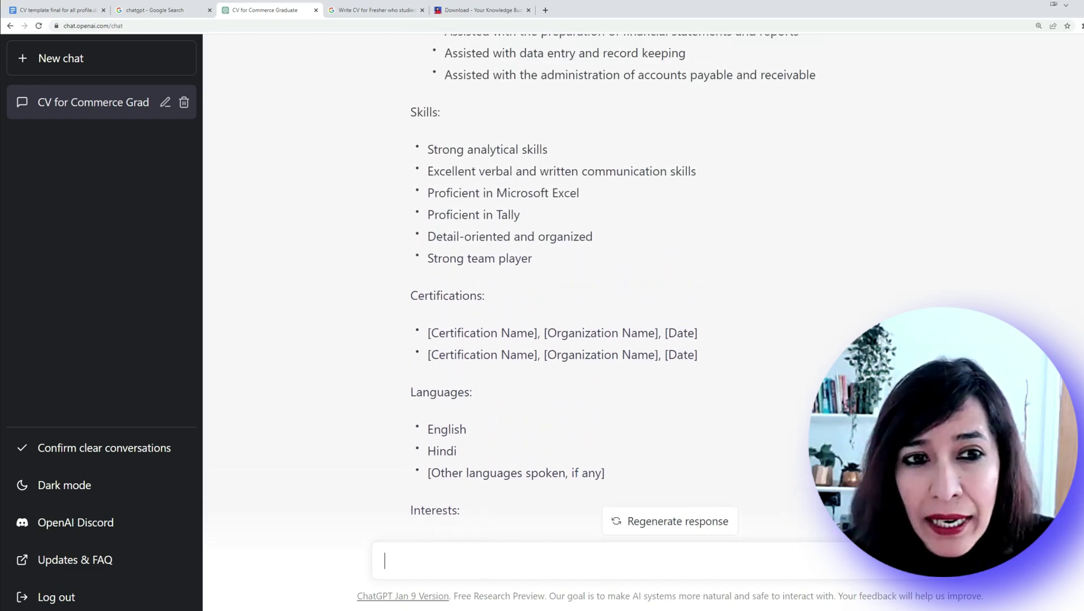
{"action": "scroll", "coordinate": [611, 283], "scroll_direction": "up", "scroll_amount": 4}
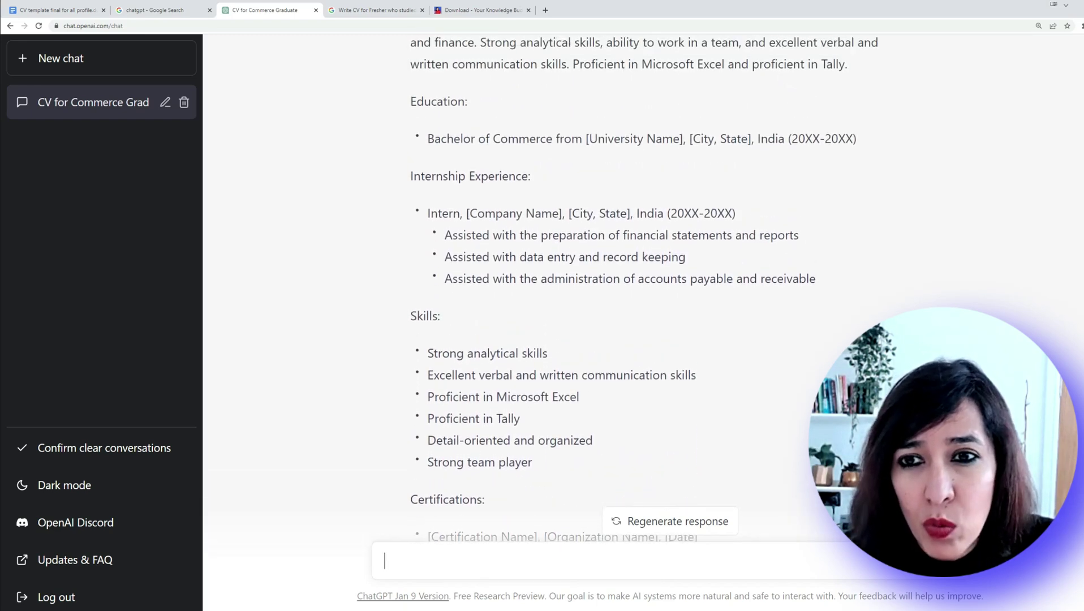
{"action": "scroll", "coordinate": [611, 283], "scroll_direction": "down", "scroll_amount": 5}
{"action": "scroll", "coordinate": [611, 283], "scroll_direction": "up", "scroll_amount": 3}
{"action": "scroll", "coordinate": [611, 283], "scroll_direction": "down", "scroll_amount": 1}
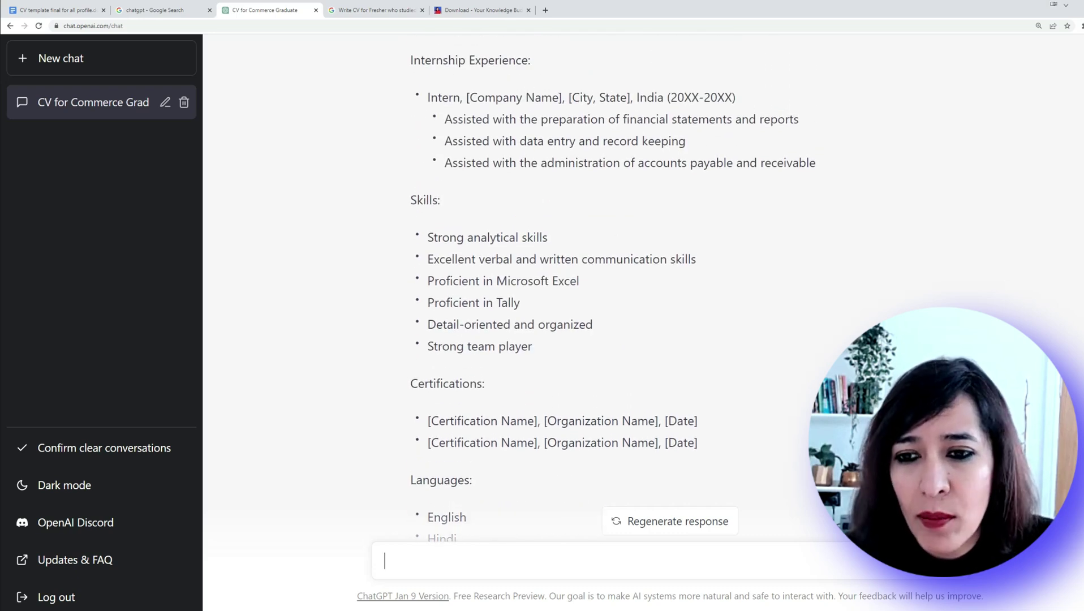
{"action": "scroll", "coordinate": [609, 583], "scroll_direction": "down", "scroll_amount": 4}
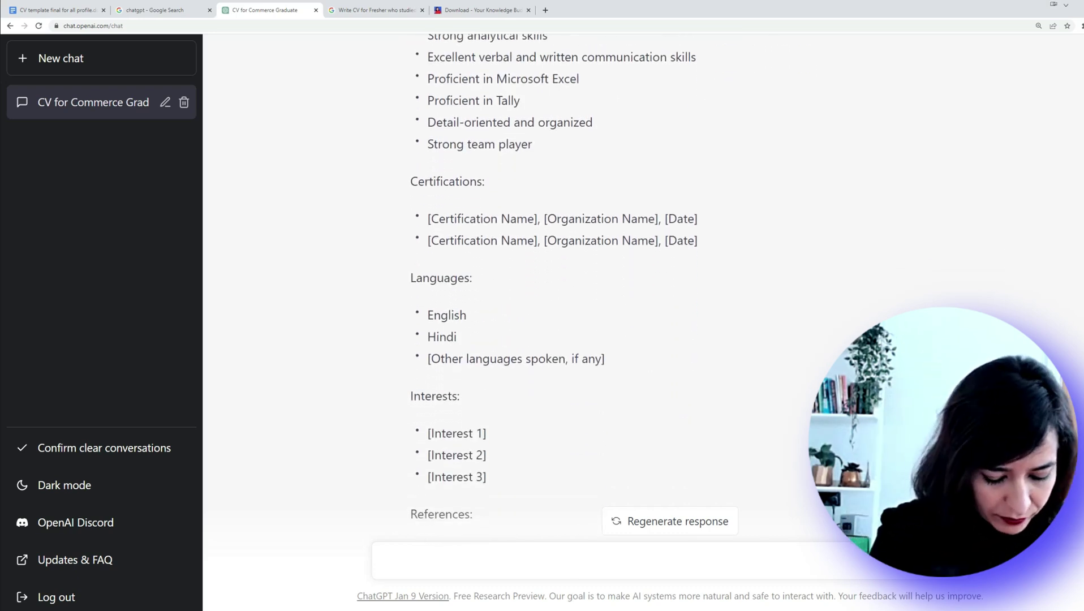
Ask ChatGPT for more details on skills, then go to the Your Knowledge Buddy templates page
{"action": "type", "text": "give me more details on"}
{"action": "key", "text": "Return"}
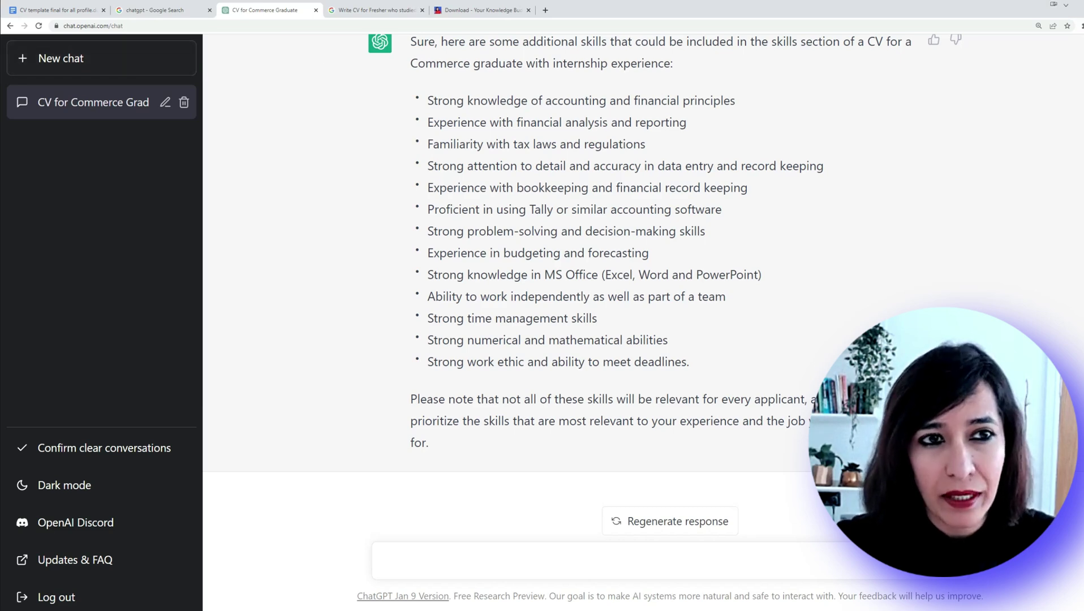
{"action": "left_click", "coordinate": [468, 14]}
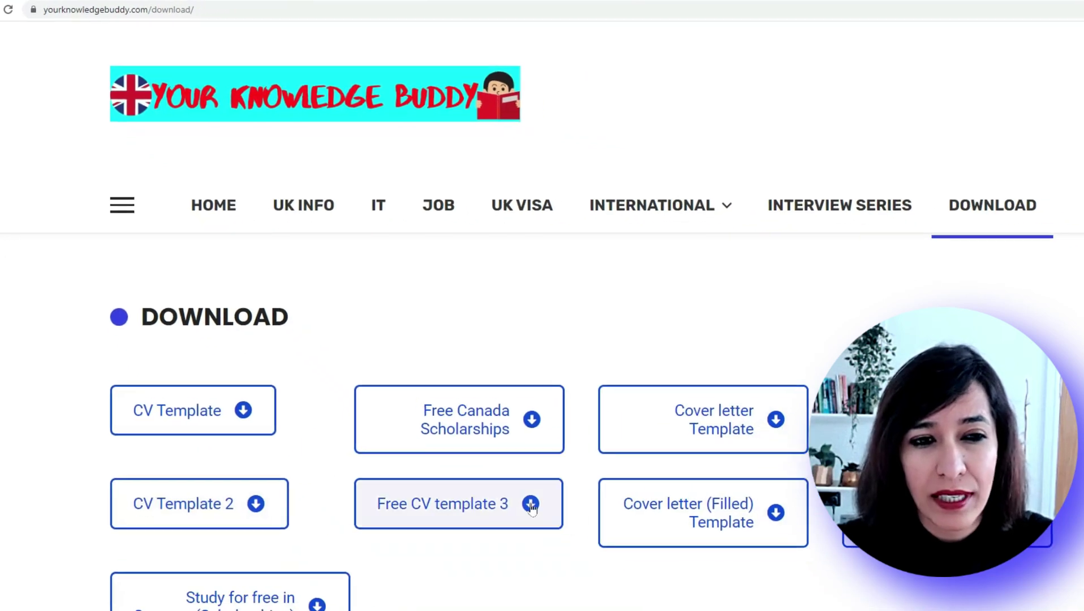
Scroll through the 'CV template final for all profile' tbc sections, then return to ChatGPT
{"action": "left_click", "coordinate": [35, 11]}
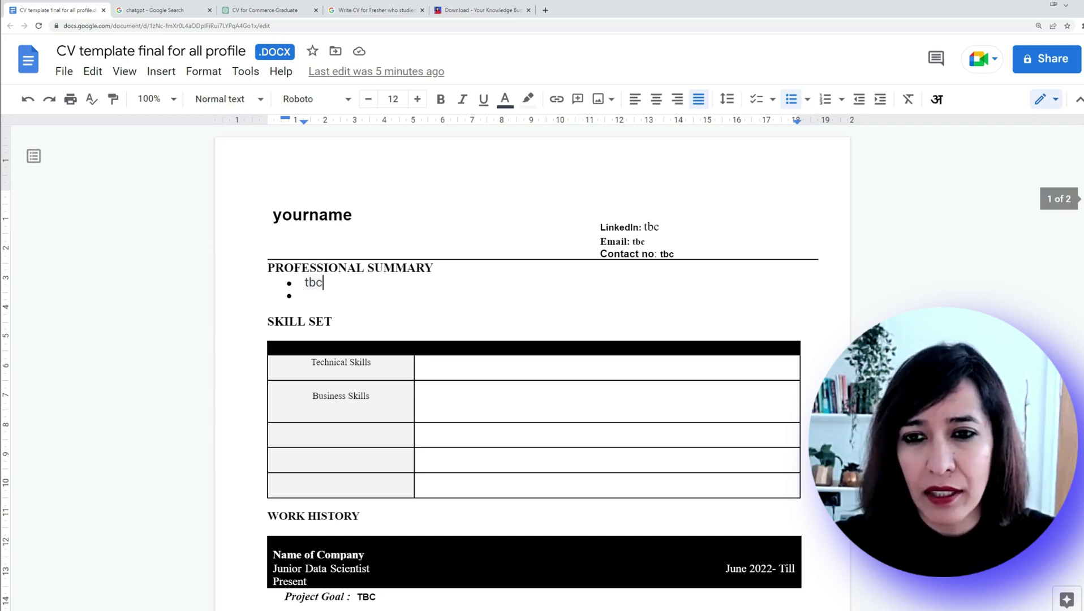
{"action": "scroll", "coordinate": [1082, 277], "scroll_direction": "down", "scroll_amount": 2}
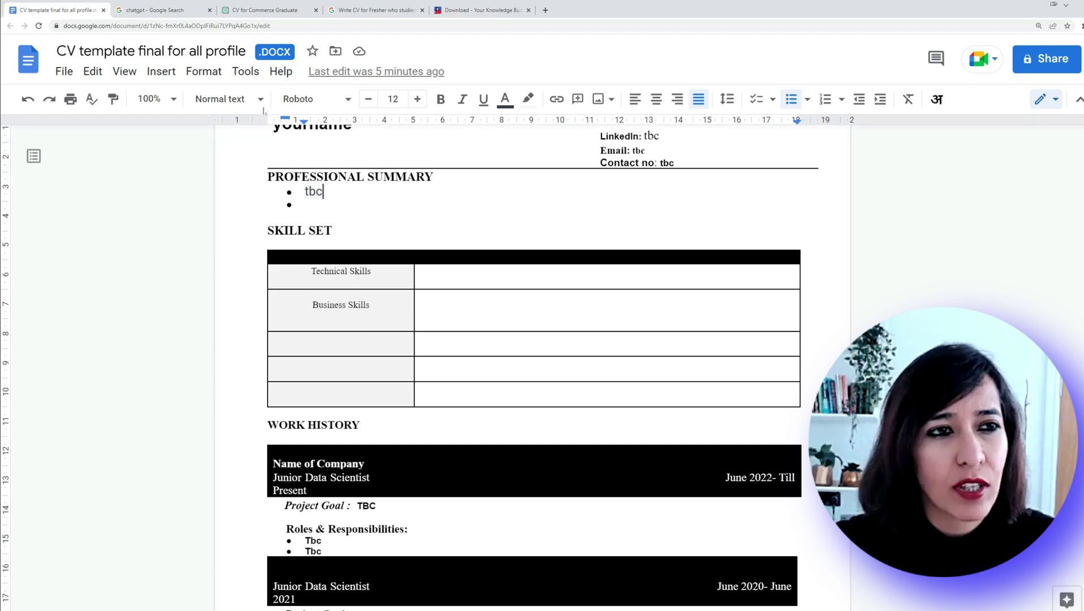
{"action": "left_click", "coordinate": [255, 10]}
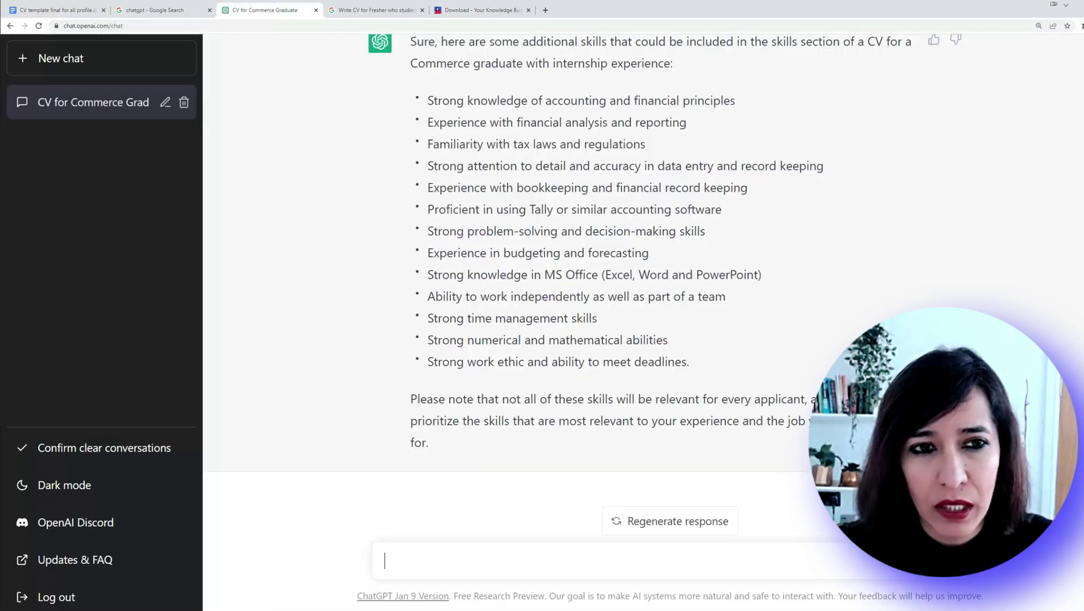
Scroll up to the first CV answer and select its Professional Summary paragraph
{"action": "scroll", "coordinate": [589, 283], "scroll_direction": "up", "scroll_amount": 3}
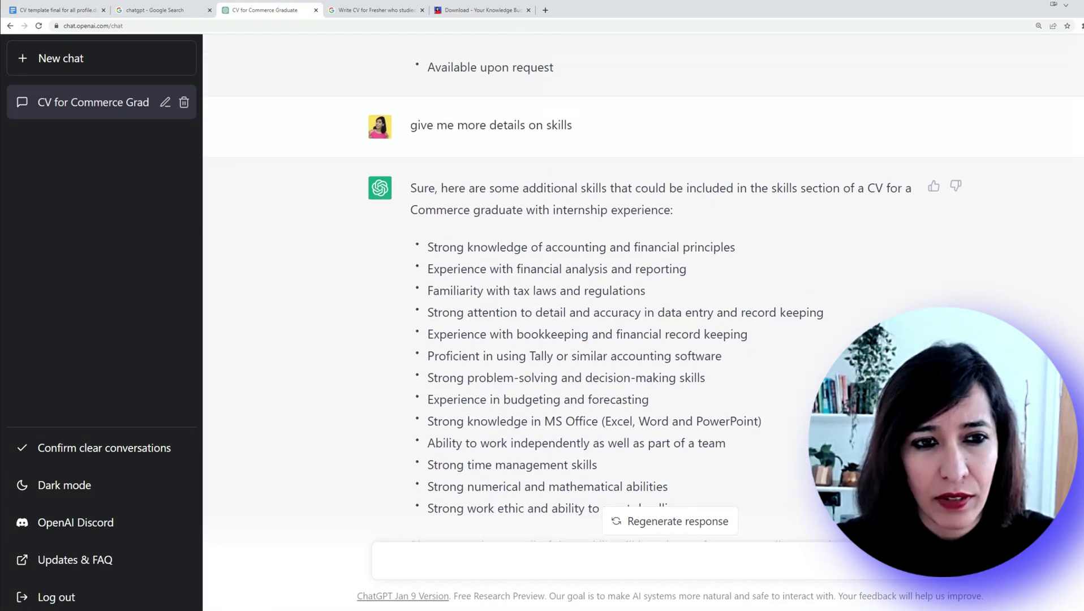
{"action": "scroll", "coordinate": [1081, 185], "scroll_direction": "up", "scroll_amount": 10}
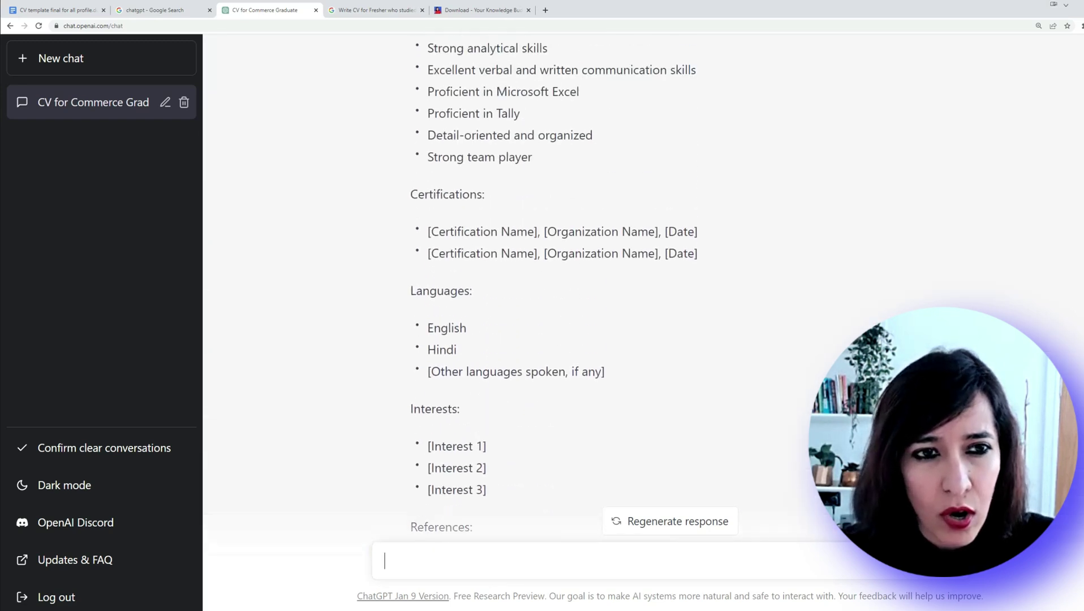
{"action": "scroll", "coordinate": [1079, 164], "scroll_direction": "up", "scroll_amount": 2}
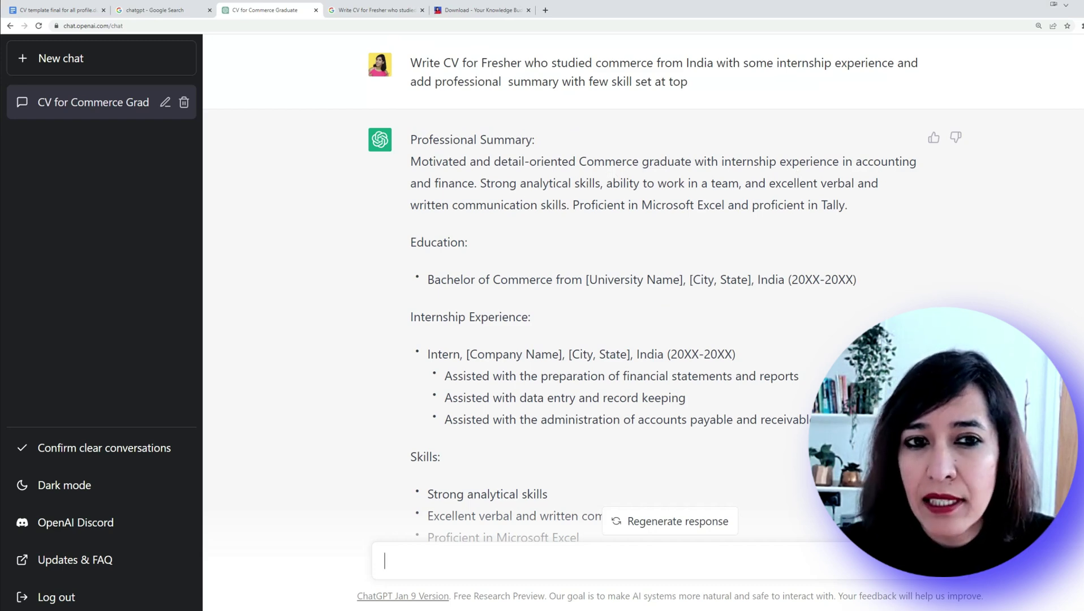
{"action": "left_click_drag", "start_coordinate": [847, 206], "coordinate": [407, 163]}
{"action": "key", "text": "ctrl+c"}
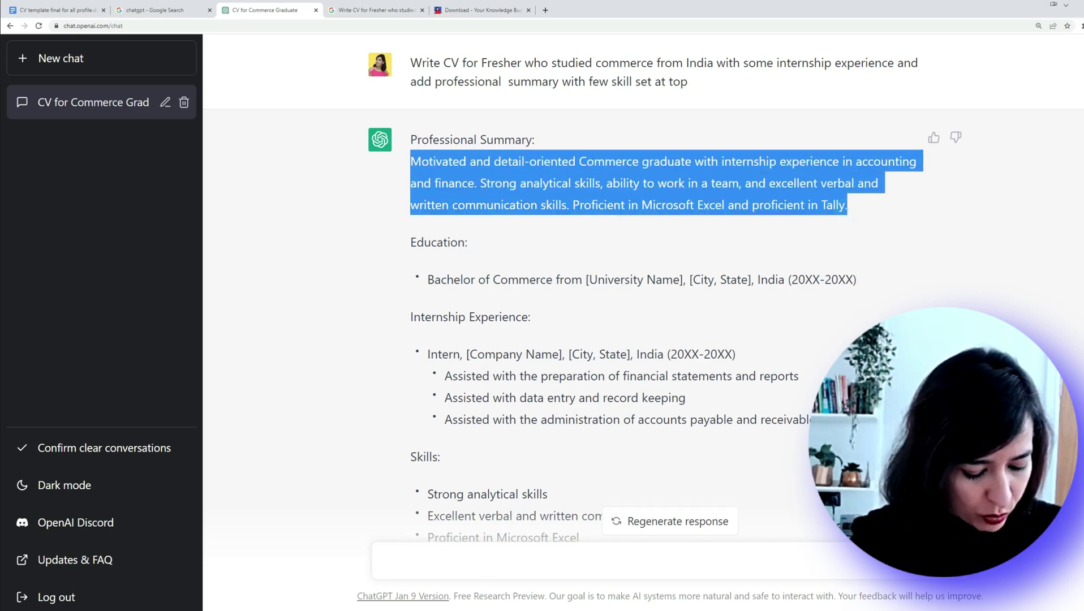
Paste the summary over the first tbc bullet, then select ChatGPT's Bachelor of Commerce line
{"action": "left_click", "coordinate": [51, 8]}
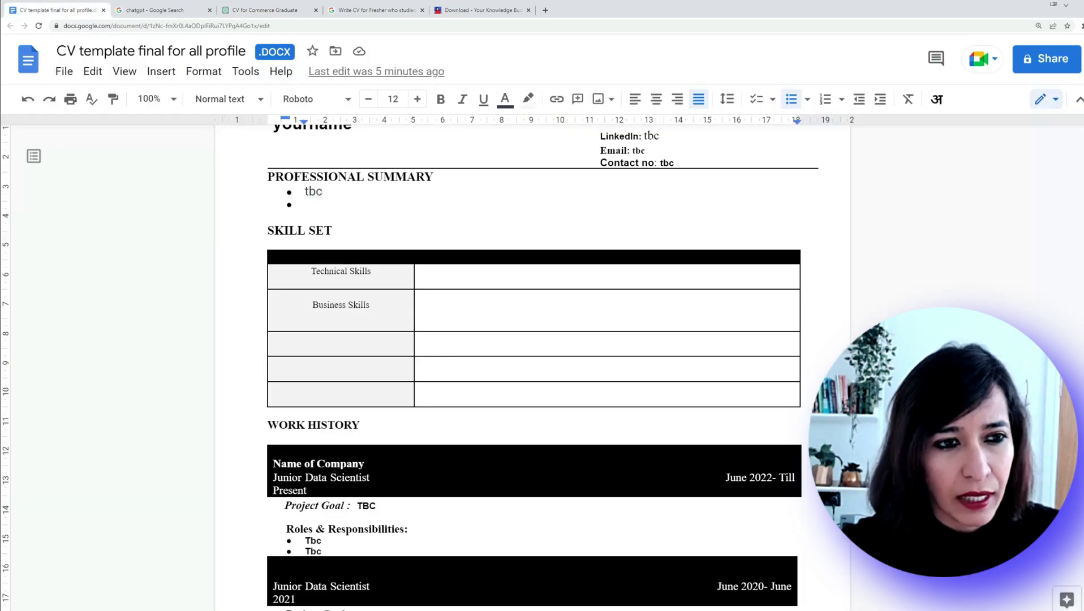
{"action": "key", "text": "BackSpace"}
{"action": "key", "text": "BackSpace"}
{"action": "key", "text": "BackSpace"}
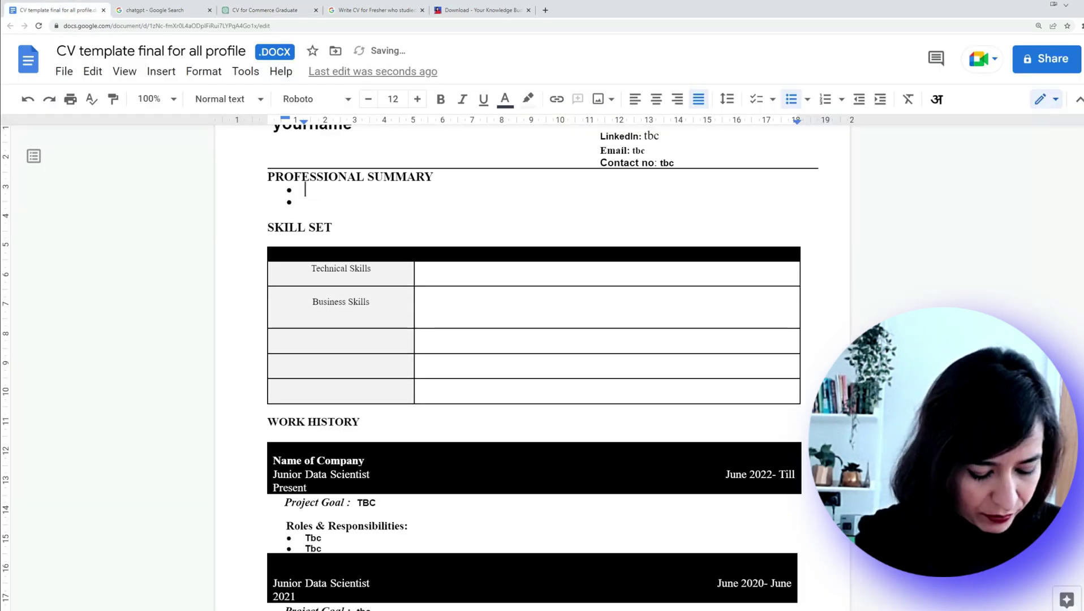
{"action": "key", "text": "ctrl+v"}
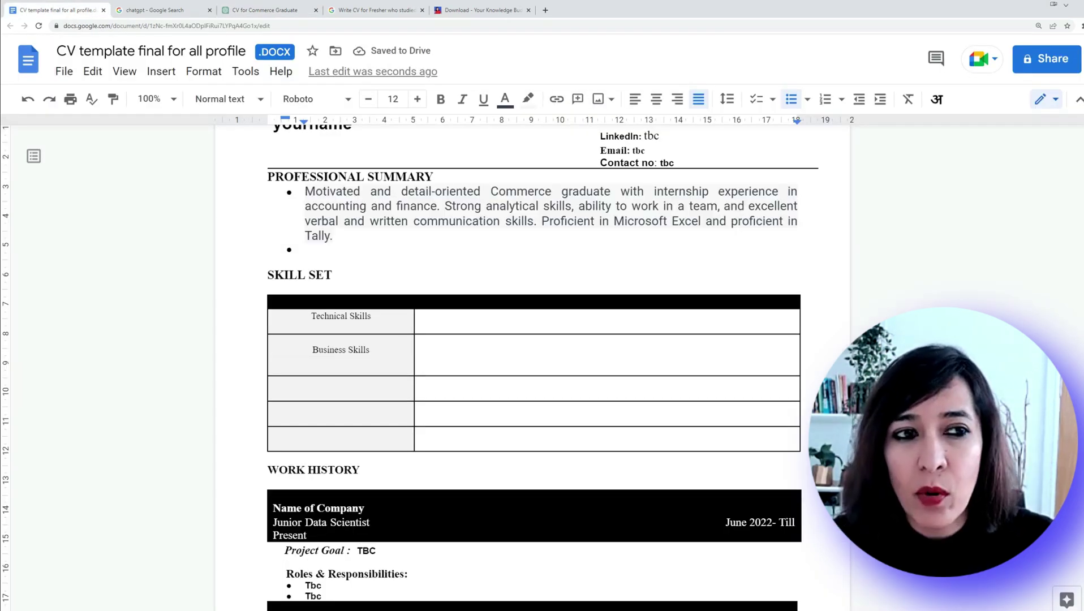
{"action": "left_click", "coordinate": [265, 10]}
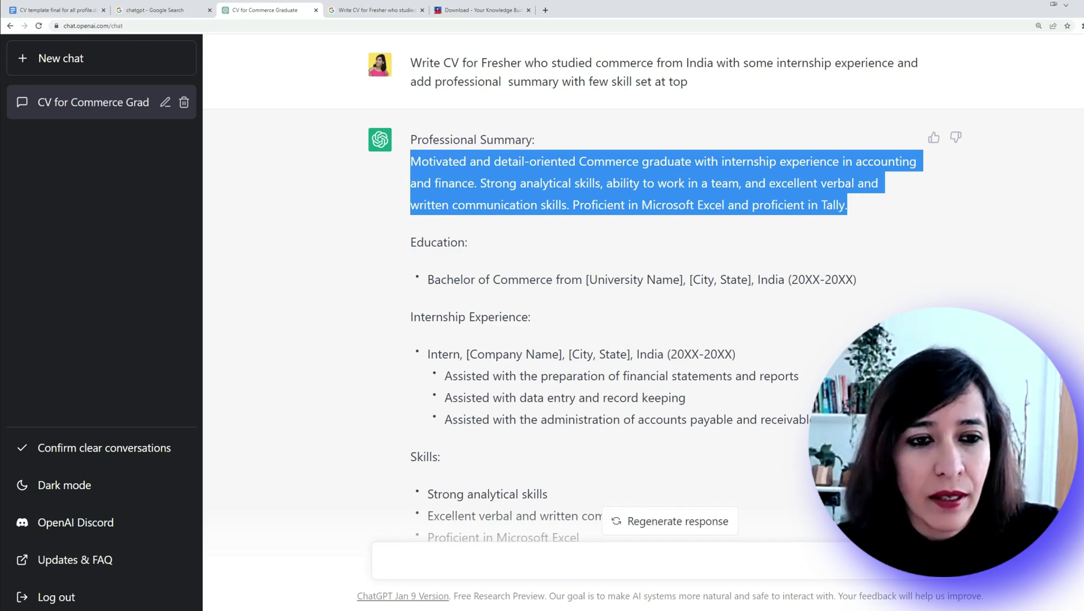
{"action": "left_click_drag", "start_coordinate": [428, 279], "coordinate": [913, 274]}
{"action": "key", "text": "ctrl+c"}
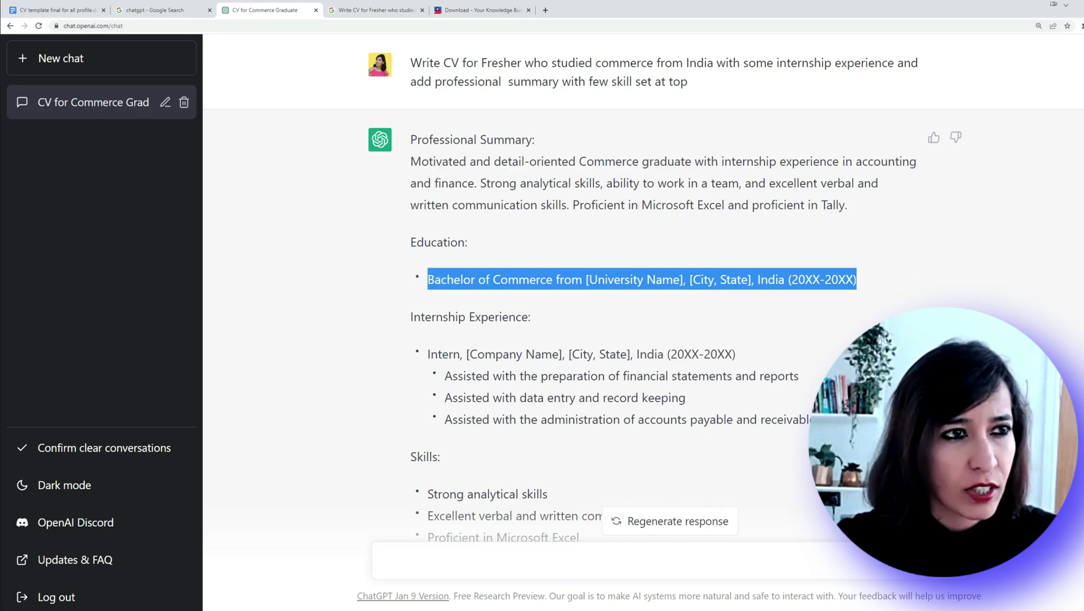
Paste the Bachelor of Commerce line over the first TBC in the Educational Qualification table
{"action": "left_click", "coordinate": [82, 13]}
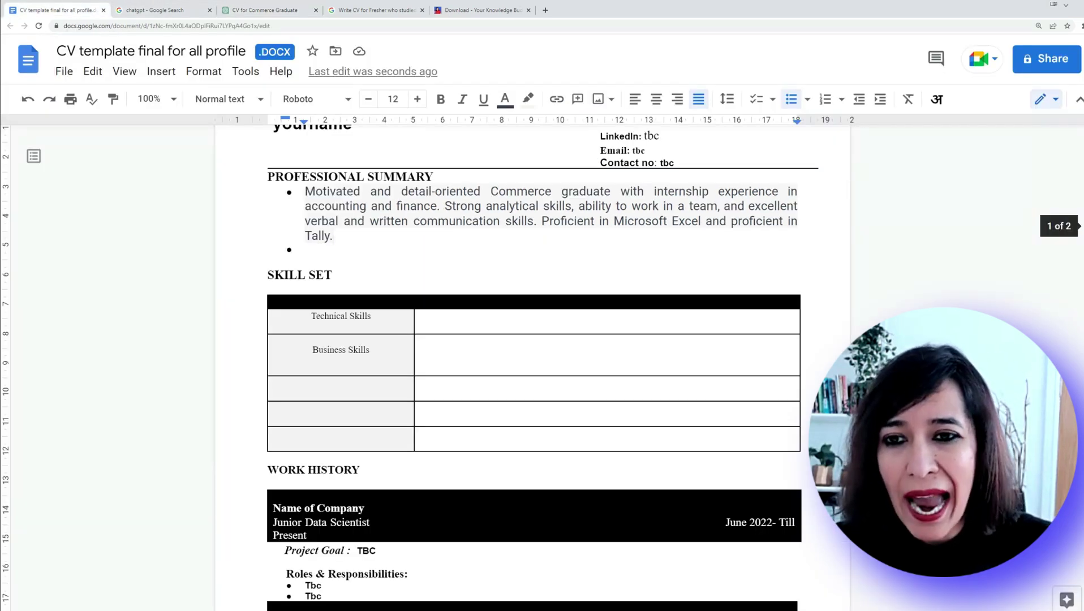
{"action": "scroll", "coordinate": [532, 340], "scroll_direction": "up", "scroll_amount": 2}
{"action": "scroll", "coordinate": [532, 368], "scroll_direction": "down", "scroll_amount": 12}
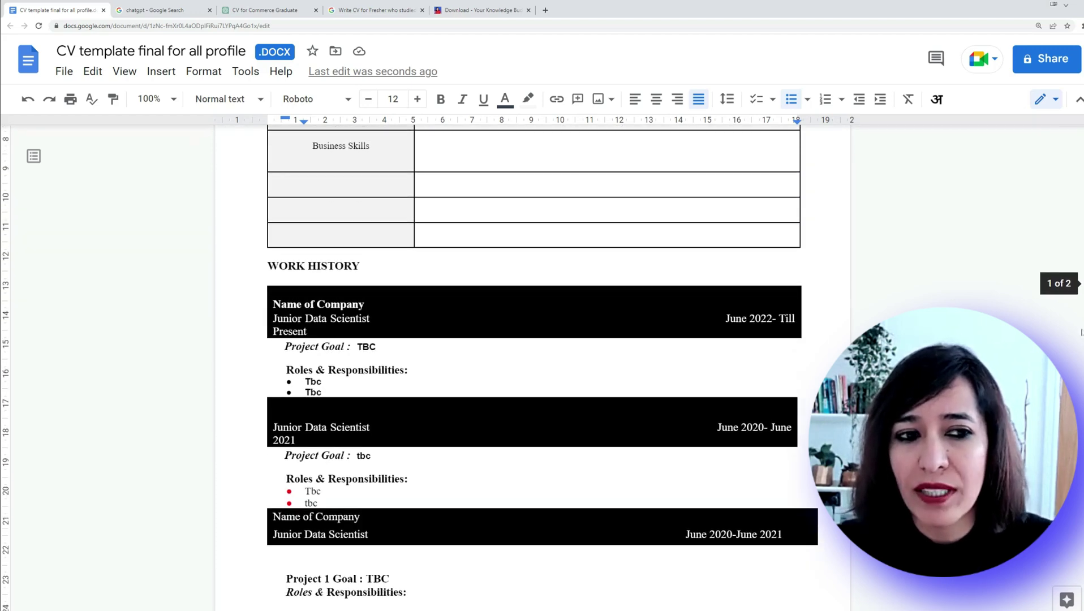
{"action": "scroll", "coordinate": [532, 367], "scroll_direction": "down", "scroll_amount": 3}
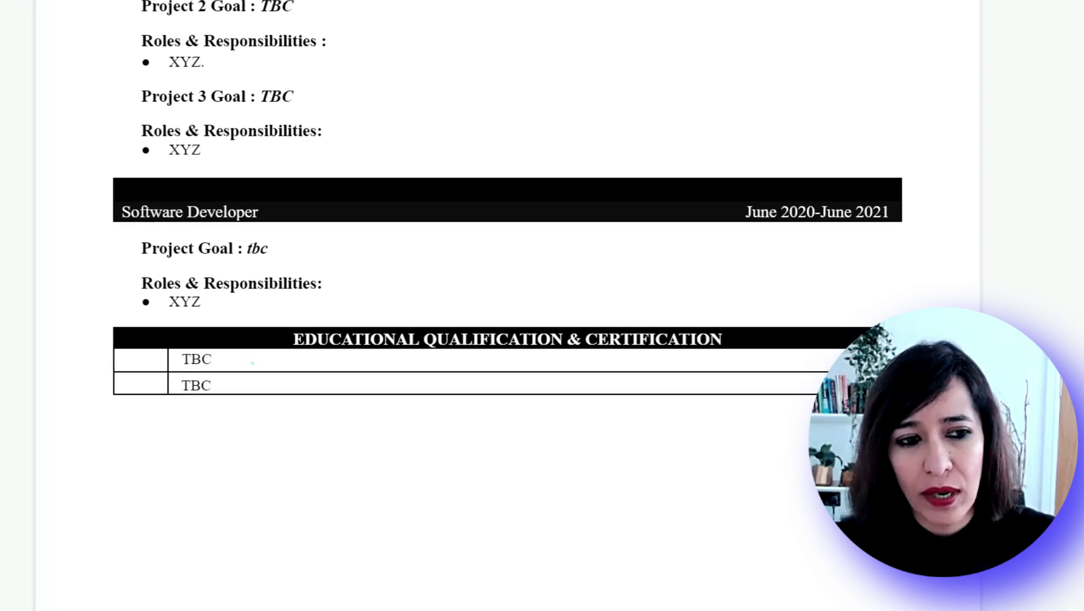
{"action": "left_click_drag", "start_coordinate": [267, 384], "coordinate": [202, 387]}
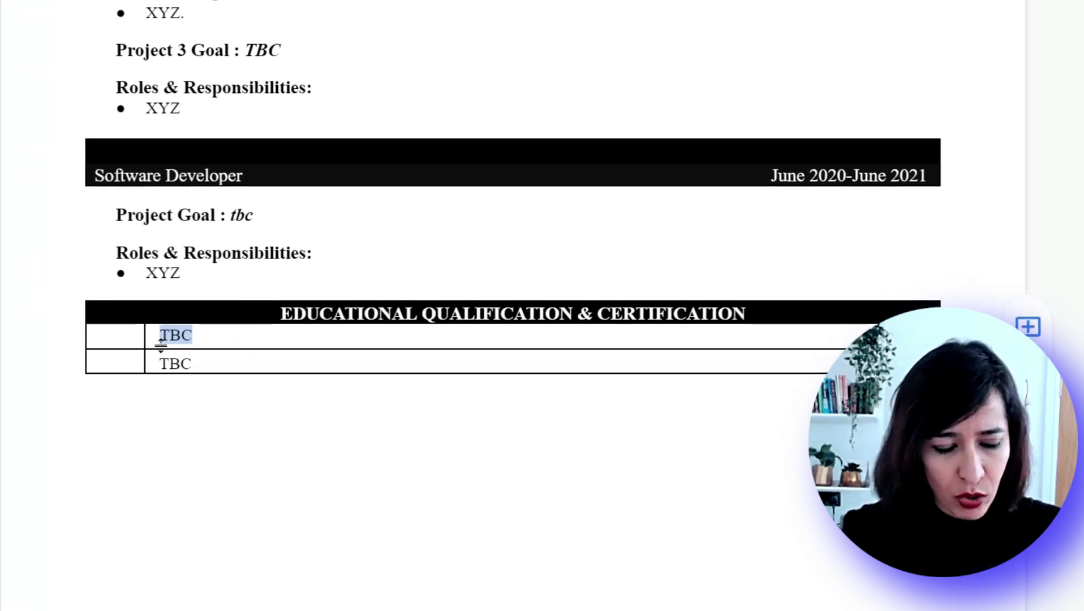
{"action": "key", "text": "ctrl+v"}
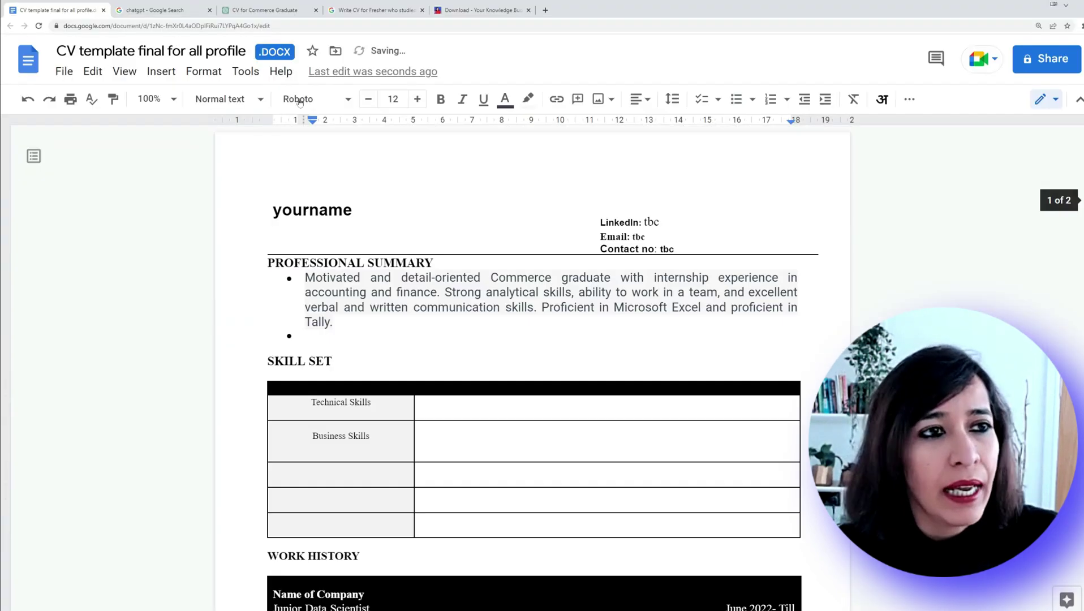
{"action": "left_click", "coordinate": [265, 10]}
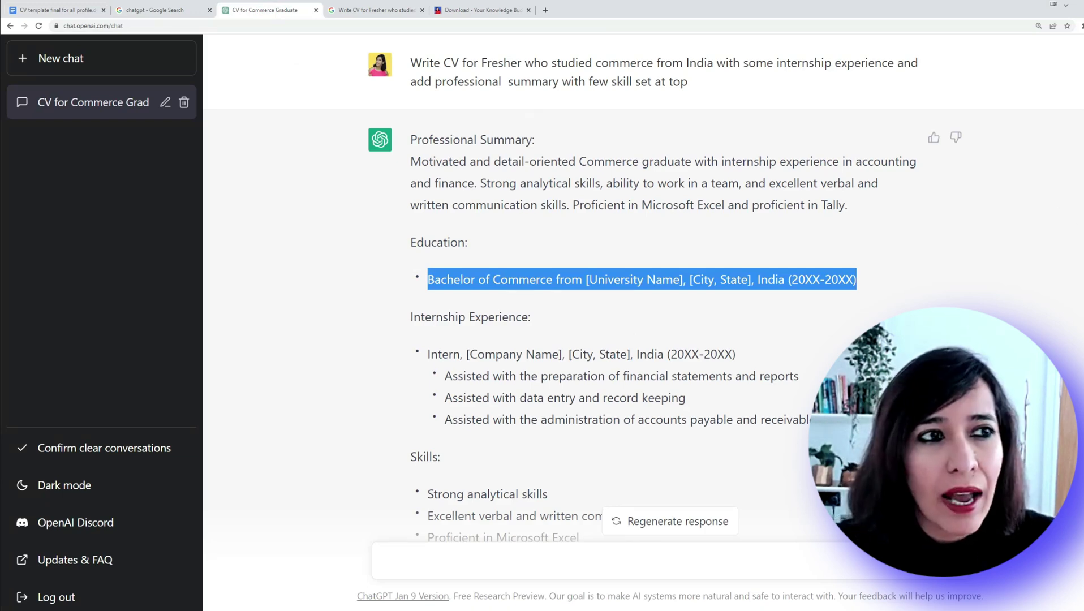
{"action": "left_click", "coordinate": [57, 10]}
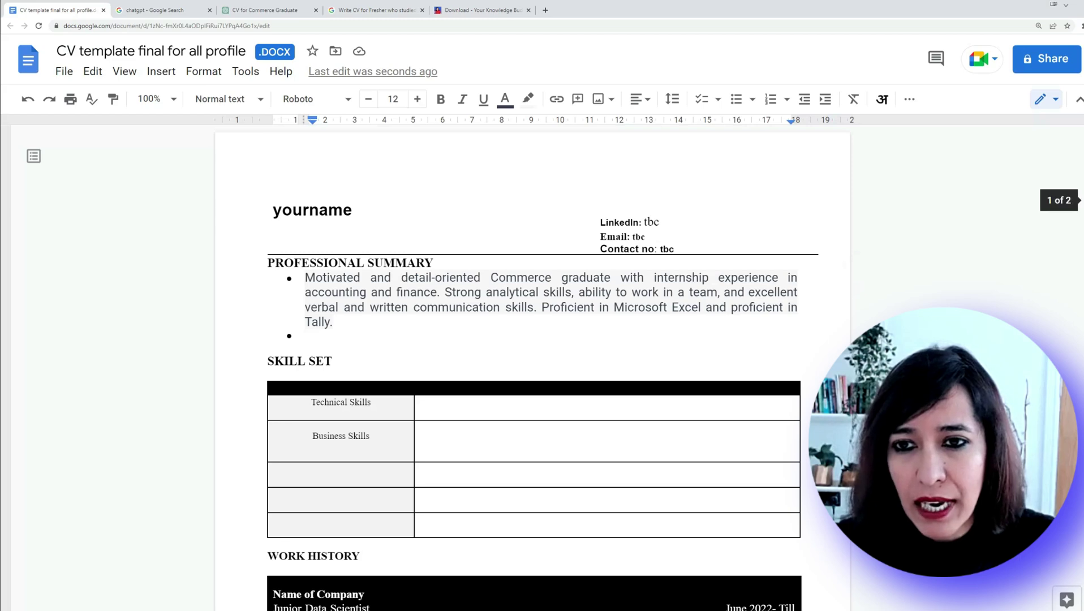
{"action": "scroll", "coordinate": [502, 248], "scroll_direction": "down", "scroll_amount": 6}
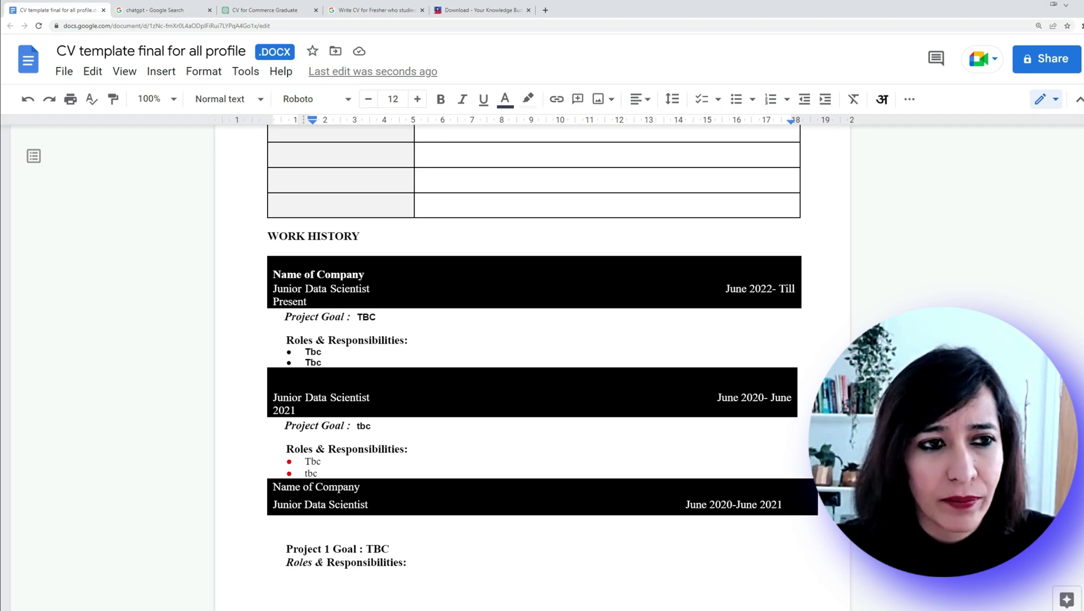
{"action": "left_click", "coordinate": [279, 10]}
{"action": "scroll", "coordinate": [566, 283], "scroll_direction": "down", "scroll_amount": 6}
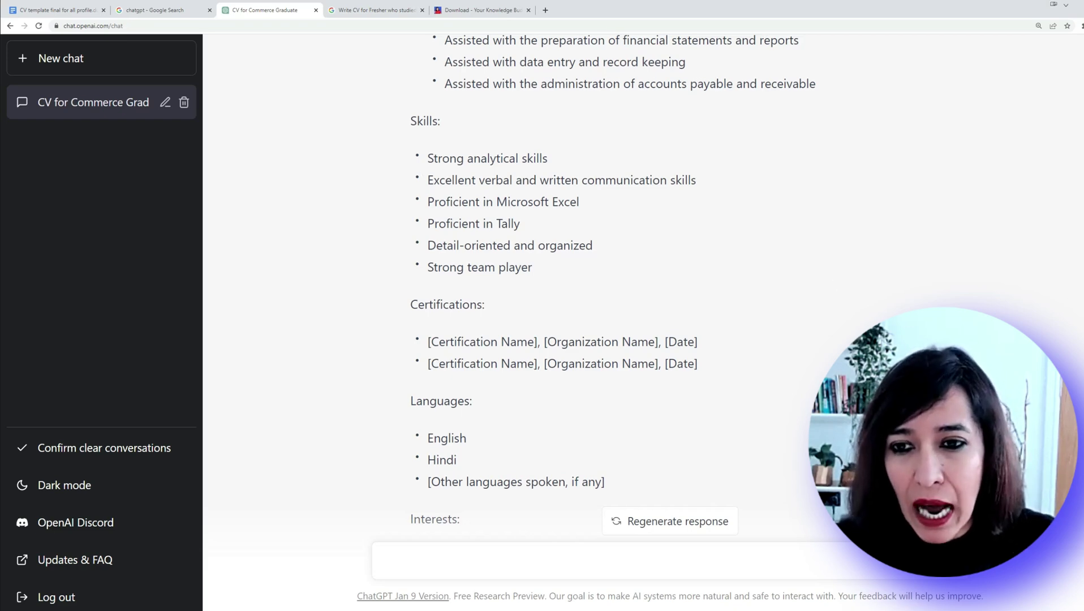
{"action": "scroll", "coordinate": [566, 283], "scroll_direction": "down", "scroll_amount": 1}
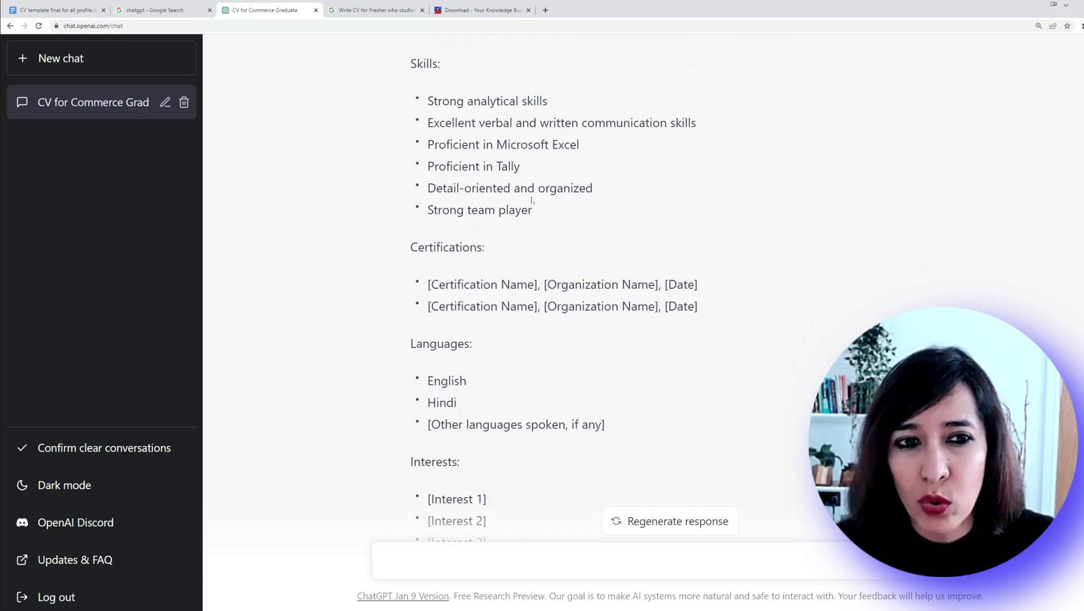
{"action": "scroll", "coordinate": [566, 283], "scroll_direction": "down", "scroll_amount": 10}
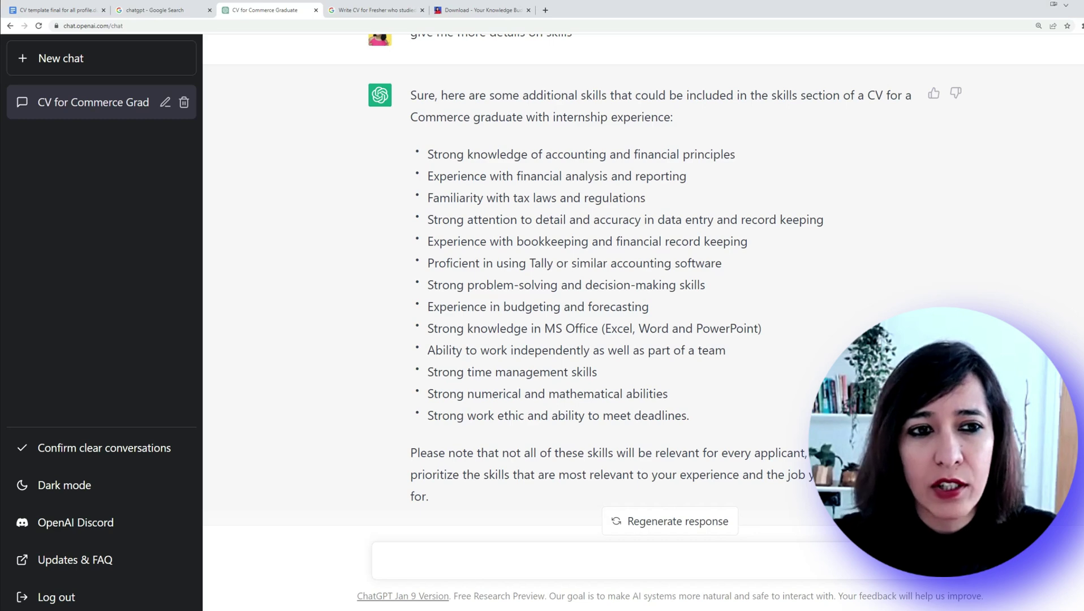
Scroll to the Skill Set table and click into the Business Skills and Technical Skills cells
{"action": "left_click", "coordinate": [49, 7]}
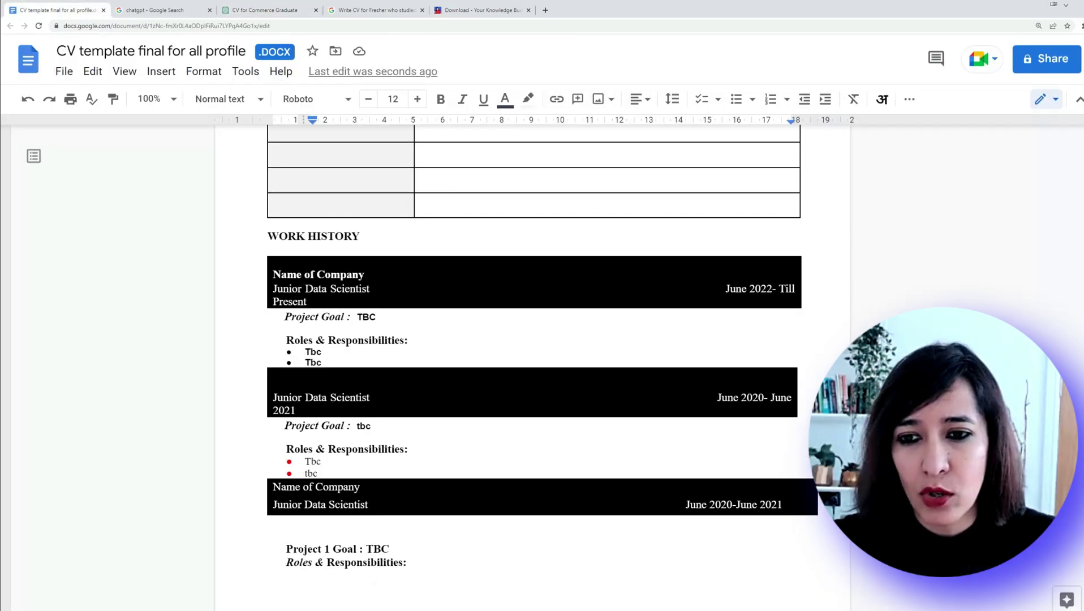
{"action": "scroll", "coordinate": [532, 339], "scroll_direction": "up", "scroll_amount": 4}
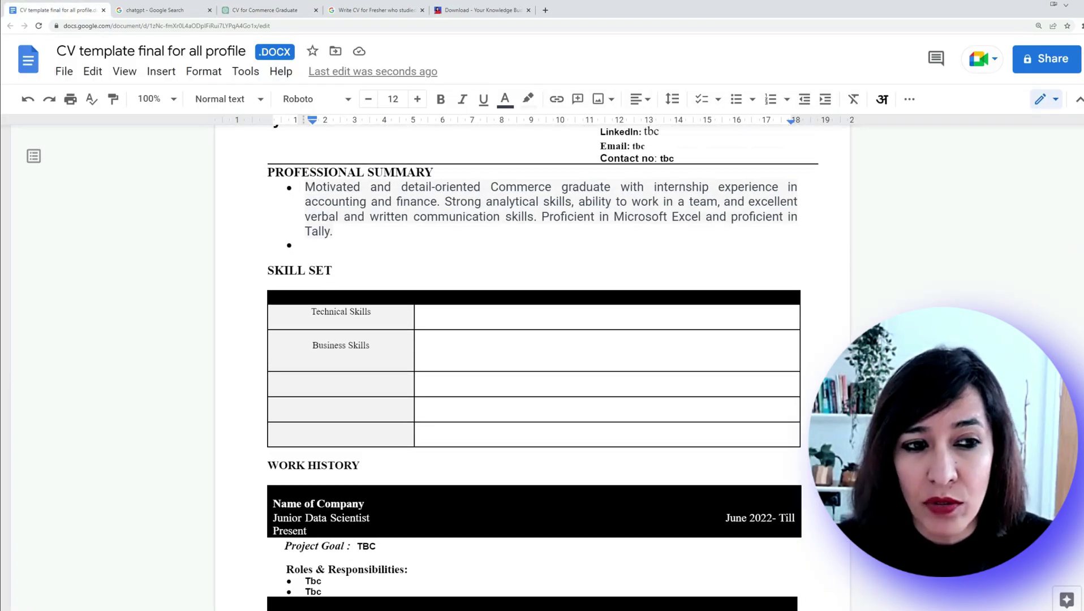
{"action": "left_click", "coordinate": [428, 351]}
{"action": "double_click", "coordinate": [428, 352]}
{"action": "left_click", "coordinate": [444, 317]}
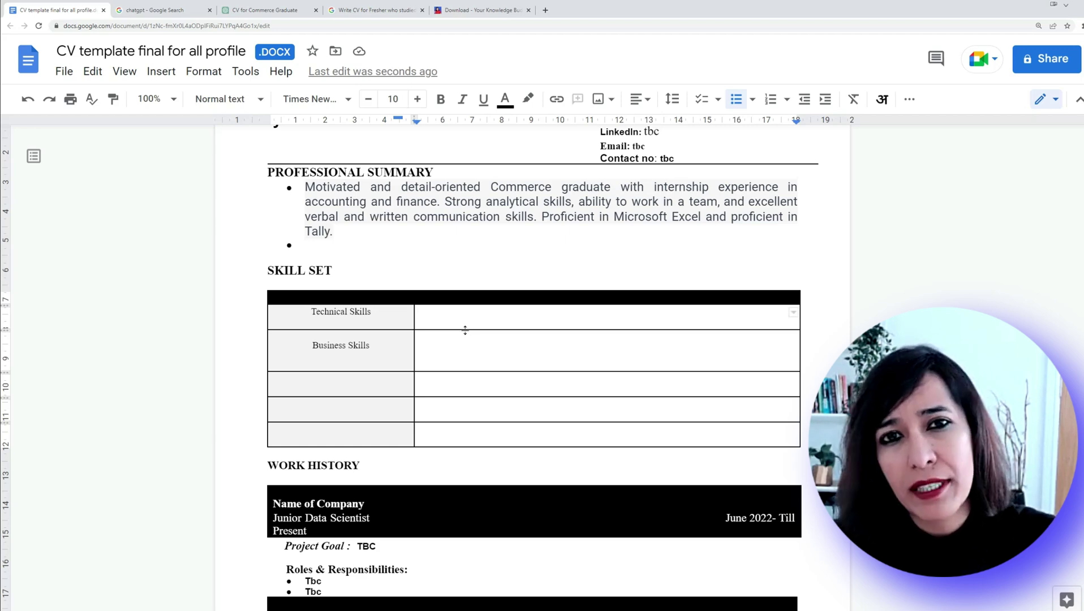
Check ChatGPT's skills suggestions and come back to the CV template document
{"action": "scroll", "coordinate": [508, 396], "scroll_direction": "down", "scroll_amount": 1}
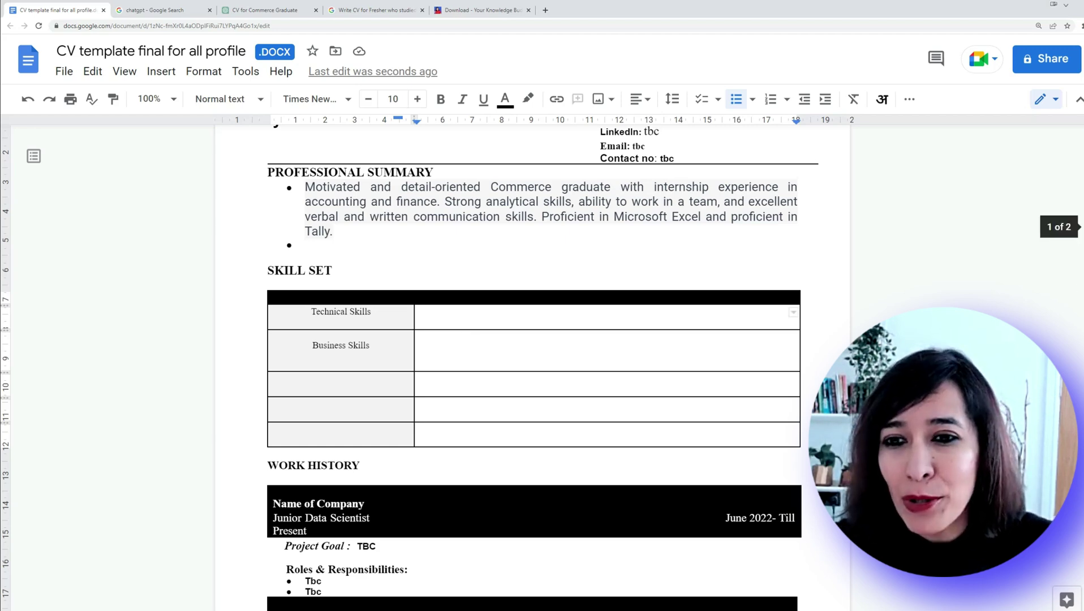
{"action": "scroll", "coordinate": [532, 340], "scroll_direction": "down", "scroll_amount": 4}
{"action": "scroll", "coordinate": [532, 339], "scroll_direction": "up", "scroll_amount": 4}
{"action": "scroll", "coordinate": [531, 339], "scroll_direction": "down", "scroll_amount": 1}
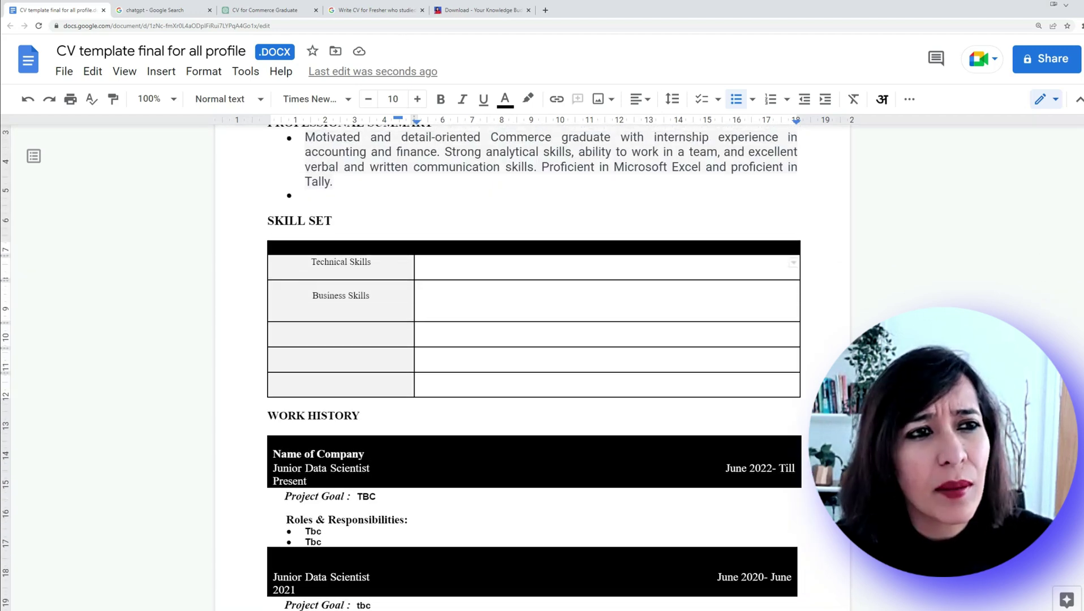
{"action": "left_click", "coordinate": [275, 15]}
{"action": "scroll", "coordinate": [525, 529], "scroll_direction": "down", "scroll_amount": 1}
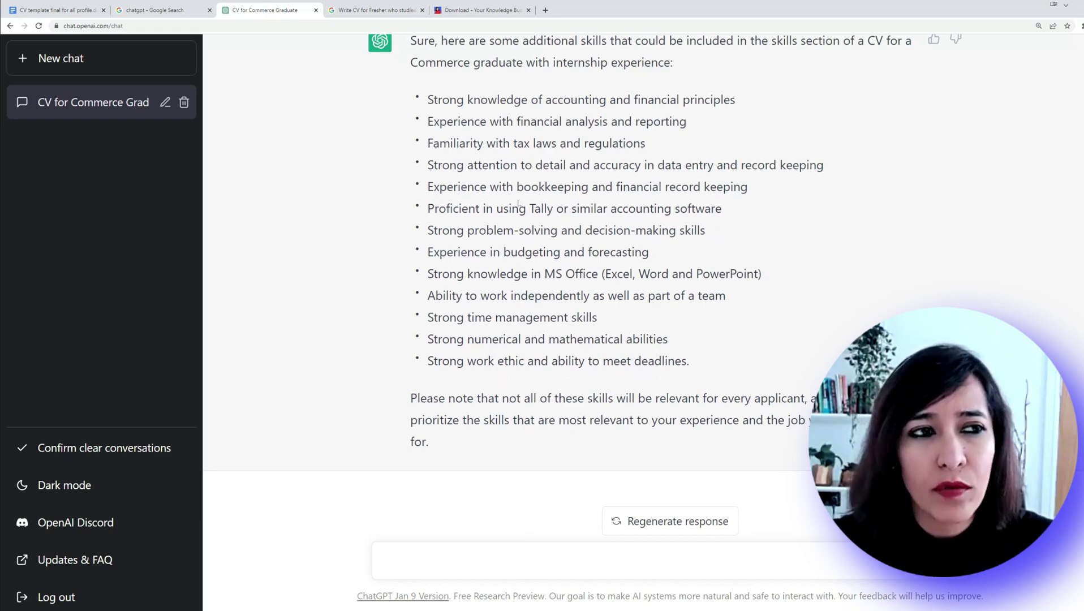
{"action": "left_click", "coordinate": [53, 9]}
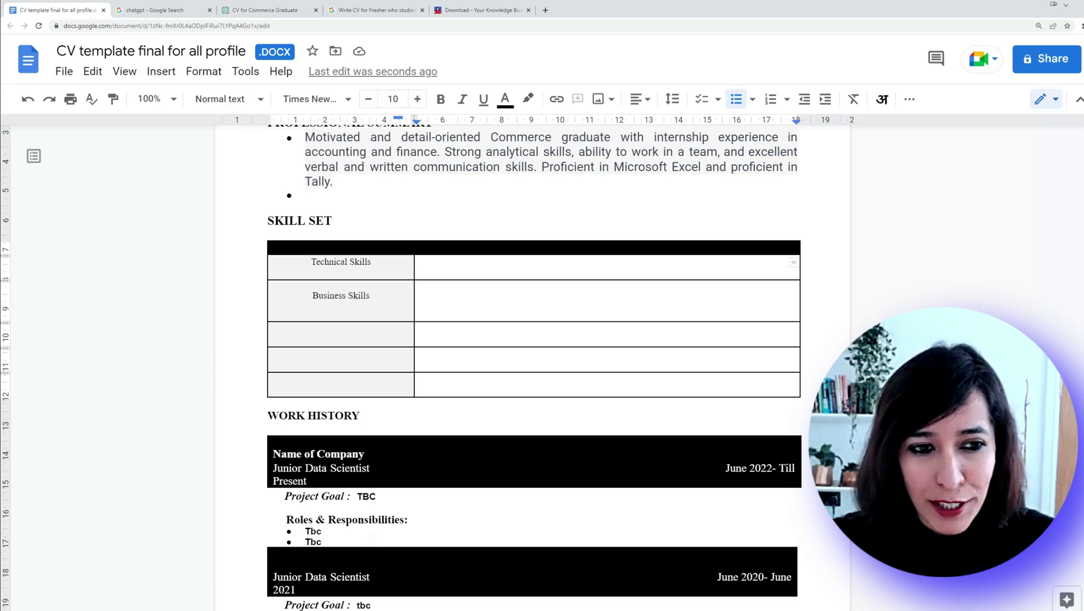
Copy the 'write CV for 3 years experienced Data analyst' prompt and start a new ChatGPT message
{"action": "key", "text": "alt+Tab"}
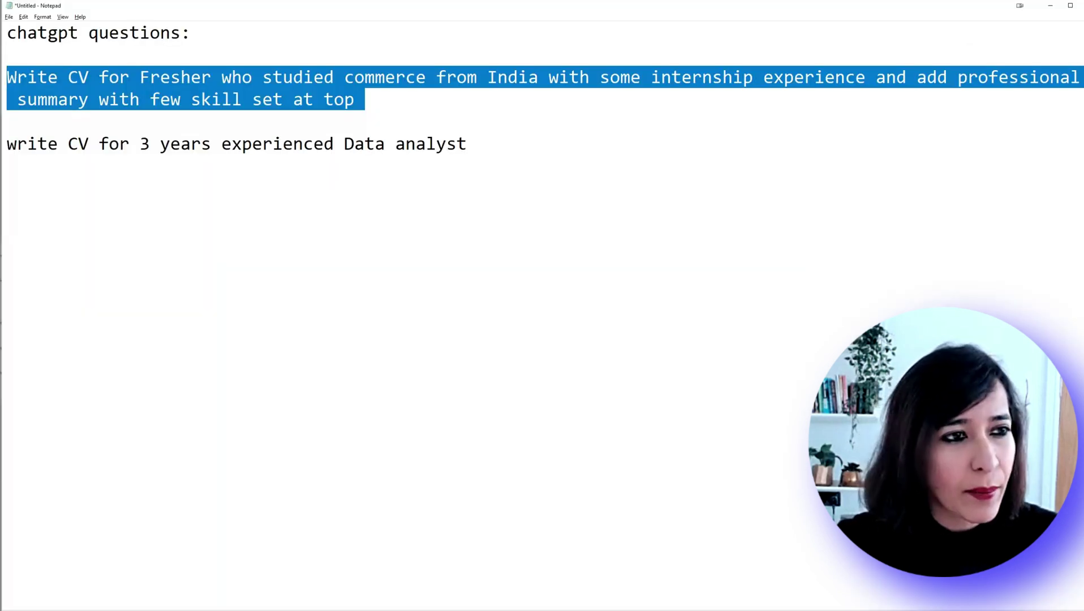
{"action": "left_click_drag", "start_coordinate": [6, 143], "coordinate": [8, 169]}
{"action": "key", "text": "ctrl+c"}
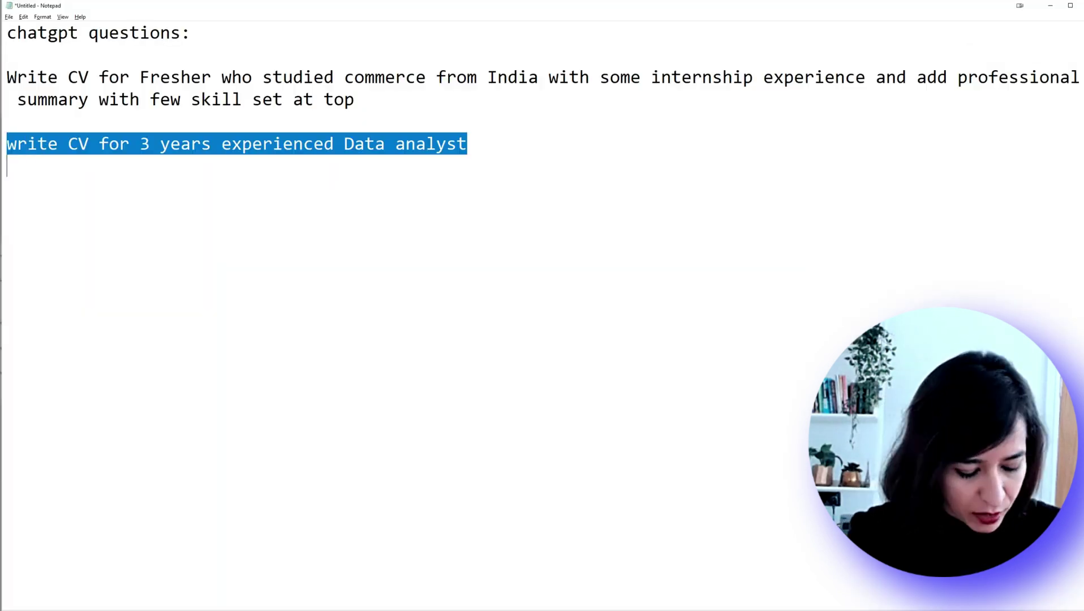
{"action": "key", "text": "alt+Tab"}
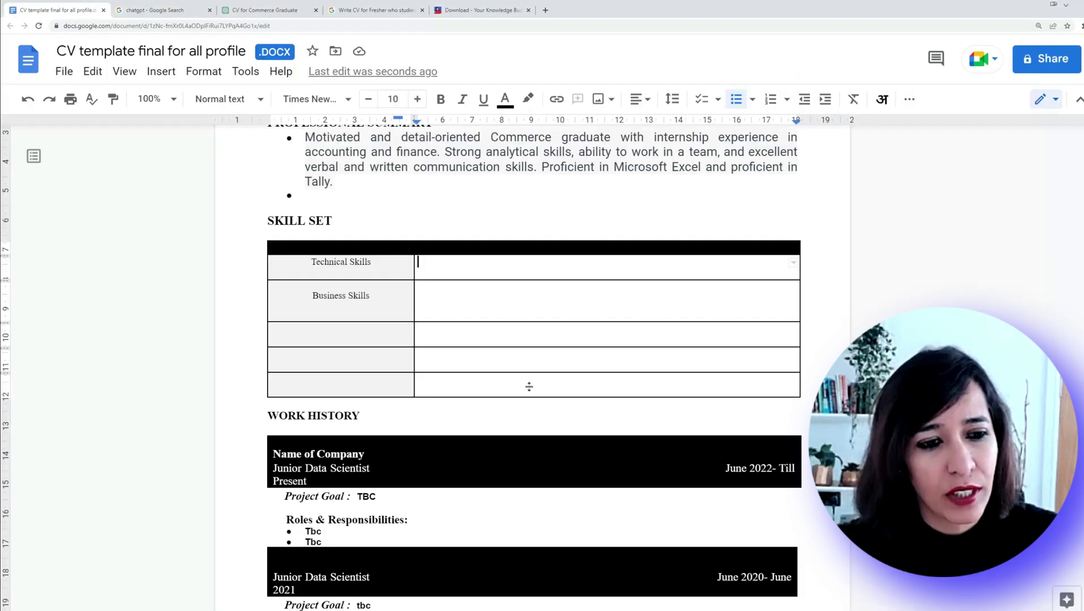
{"action": "left_click", "coordinate": [265, 10]}
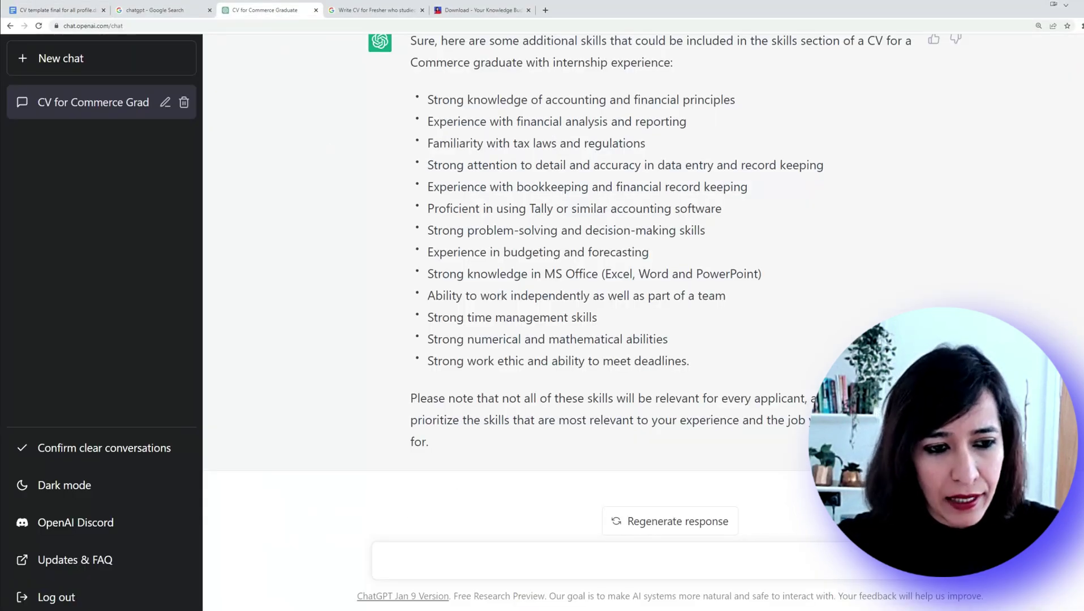
{"action": "left_click", "coordinate": [461, 558]}
Send the pasted prompt for a 3-year Data Analyst CV and follow the generated reply
{"action": "key", "text": "ctrl+v"}
{"action": "key", "text": "Return"}
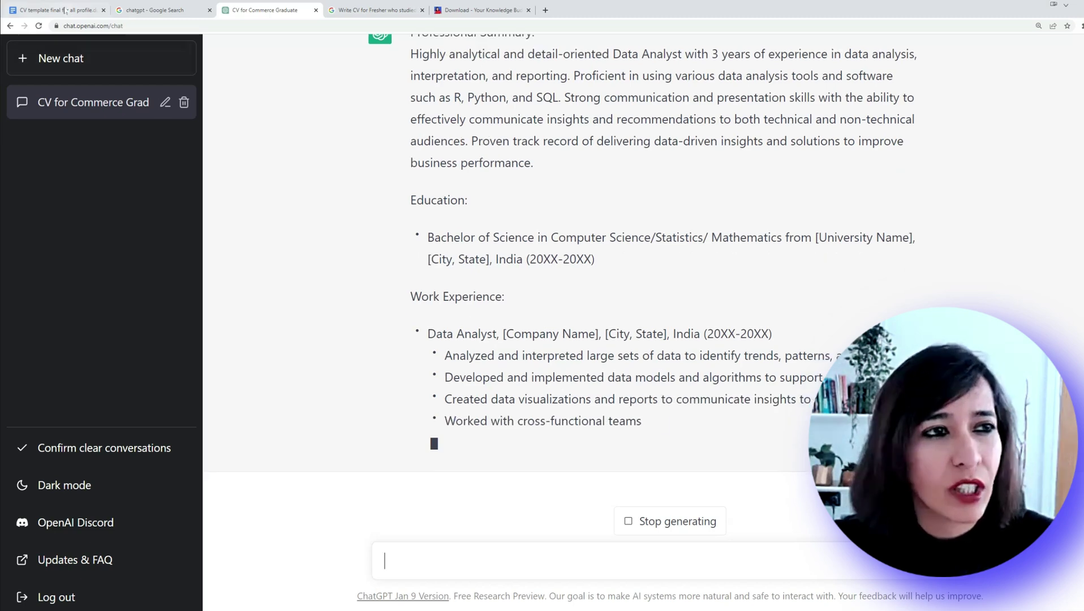
{"action": "left_click", "coordinate": [62, 10]}
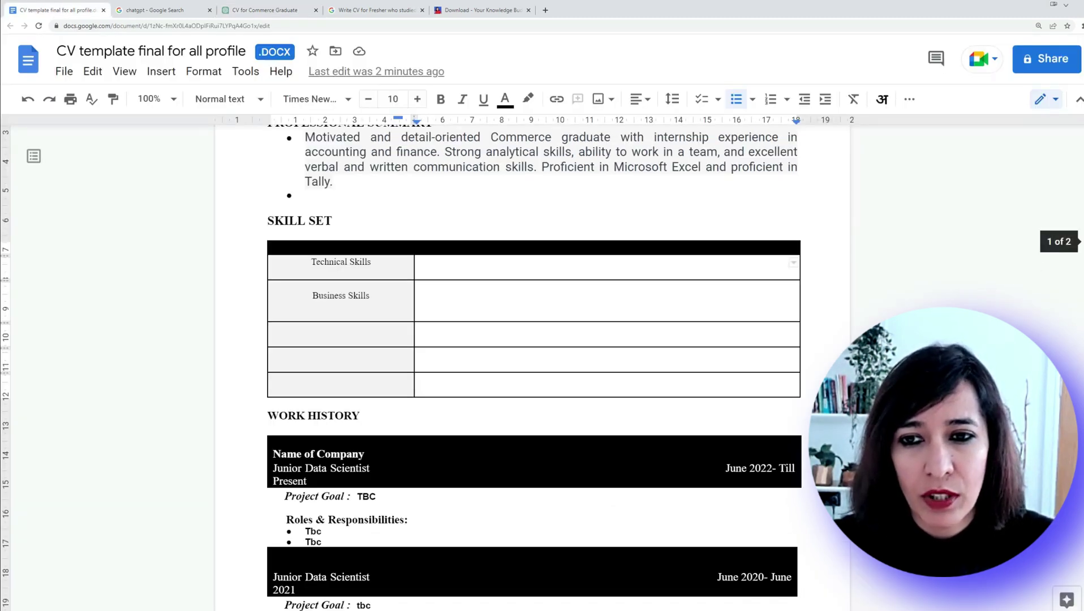
{"action": "scroll", "coordinate": [1041, 270], "scroll_direction": "down", "scroll_amount": 4}
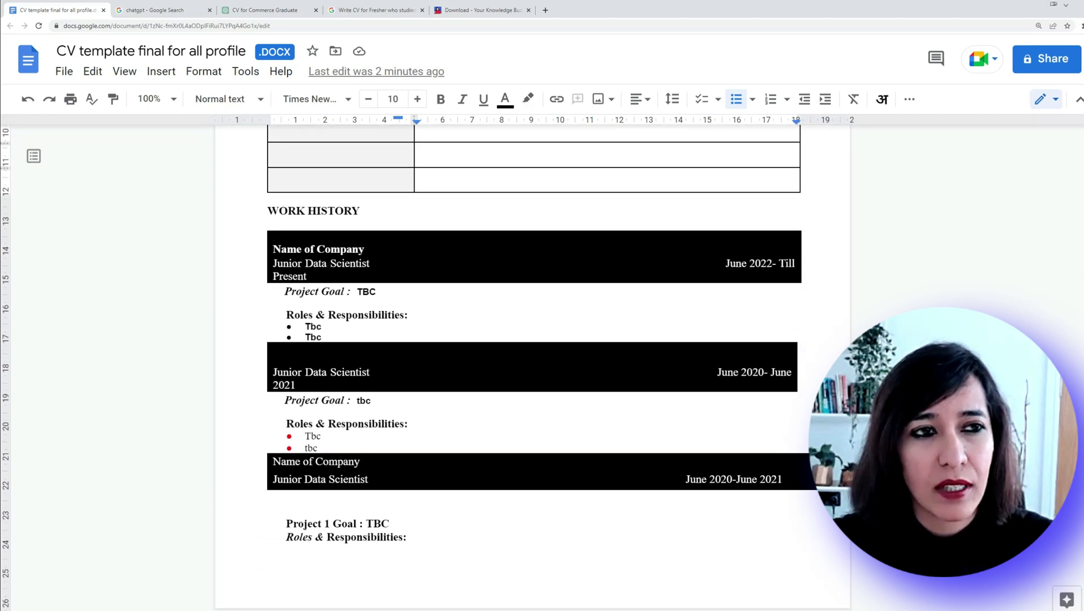
{"action": "left_click", "coordinate": [266, 10]}
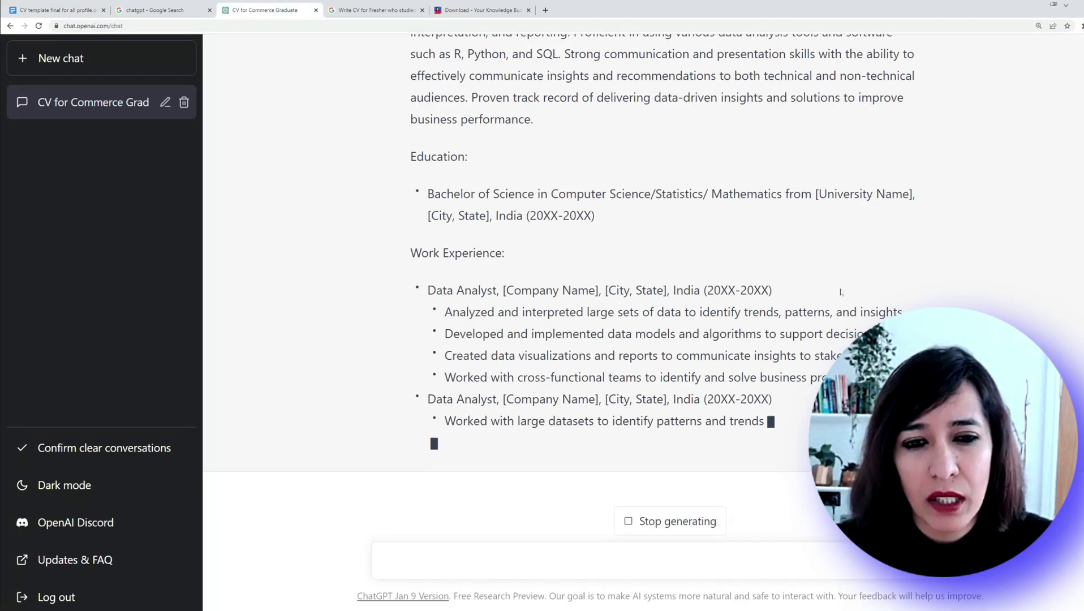